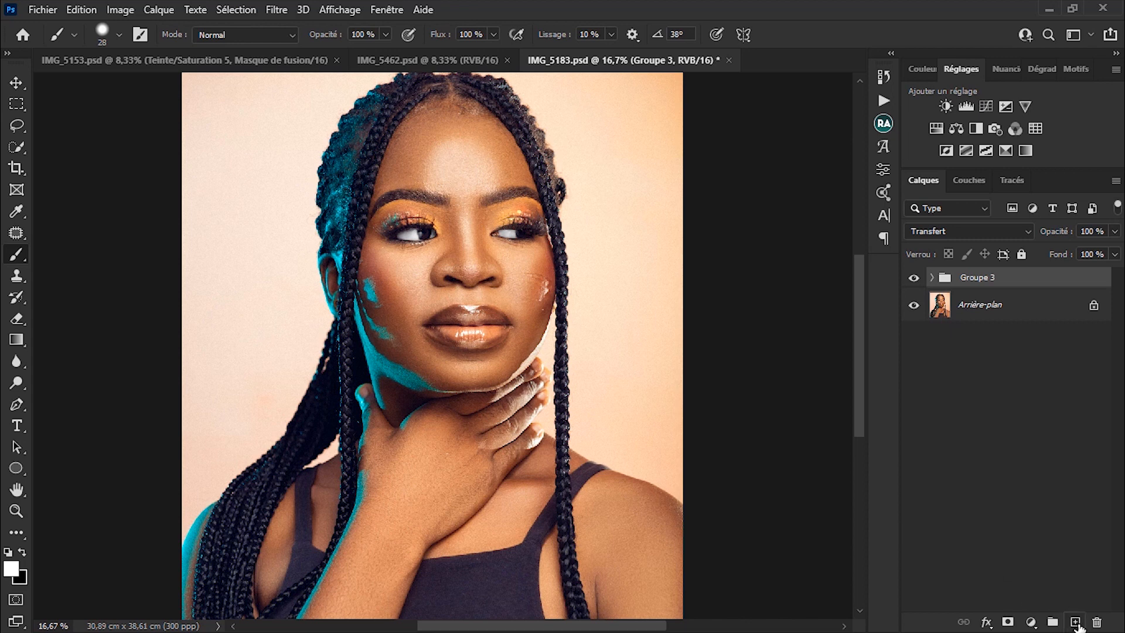
Step: Add a new empty layer and draw a freehand Lasso selection around the outline of both lips
{"action": "left_click", "coordinate": [1075, 622]}
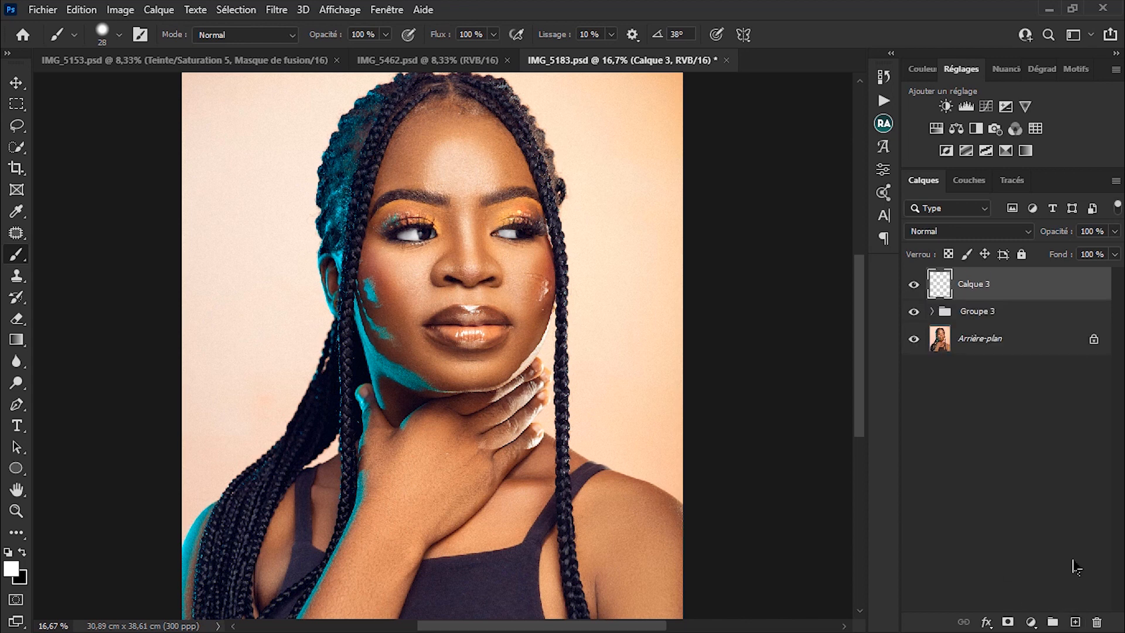
{"action": "key", "text": "l"}
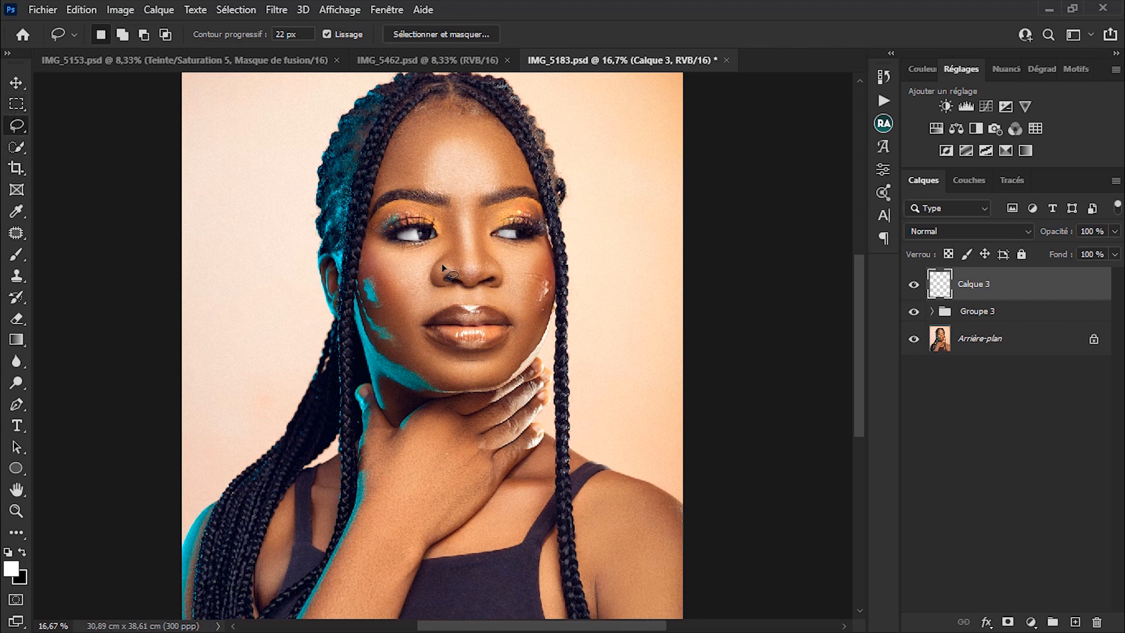
{"action": "left_click", "coordinate": [469, 347], "text": "ctrl"}
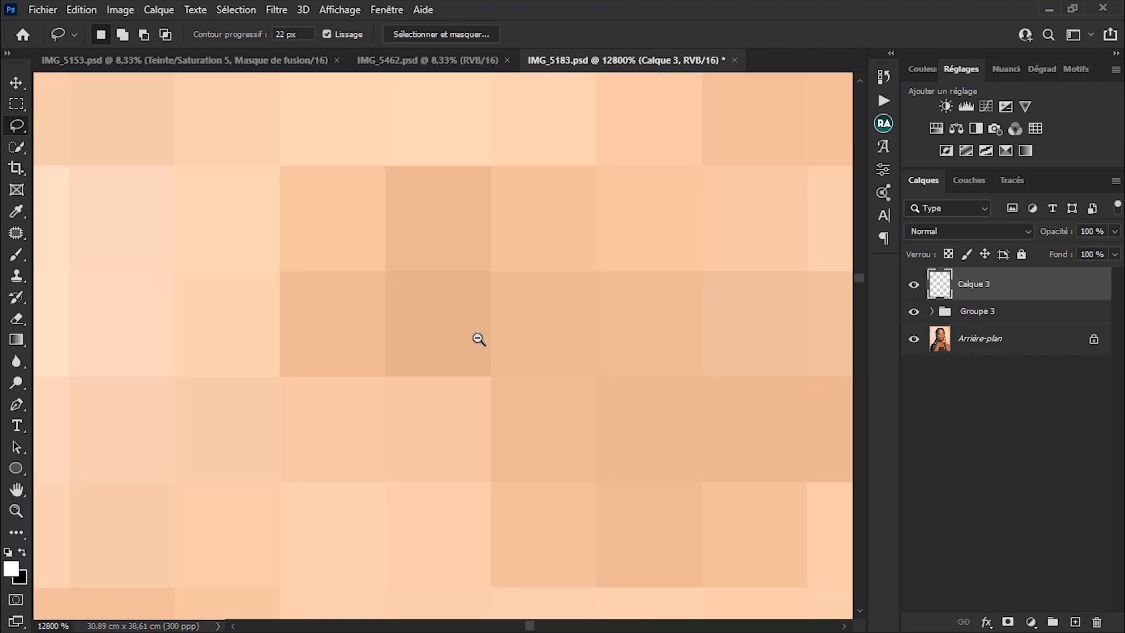
{"action": "left_click", "coordinate": [475, 340], "text": "alt"}
{"action": "mouse_move", "coordinate": [468, 348]}
{"action": "left_mouse_down"}
{"action": "mouse_move", "coordinate": [462, 369]}
{"action": "mouse_move", "coordinate": [502, 374]}
{"action": "mouse_move", "coordinate": [544, 409]}
{"action": "mouse_move", "coordinate": [542, 464]}
{"action": "mouse_move", "coordinate": [512, 359]}
{"action": "mouse_move", "coordinate": [490, 329]}
{"action": "left_mouse_up"}
{"action": "mouse_move", "coordinate": [444, 289]}
{"action": "left_mouse_down"}
{"action": "mouse_move", "coordinate": [394, 284]}
{"action": "mouse_move", "coordinate": [367, 296]}
{"action": "mouse_move", "coordinate": [295, 338]}
{"action": "mouse_move", "coordinate": [266, 365]}
{"action": "mouse_move", "coordinate": [268, 383]}
{"action": "mouse_move", "coordinate": [347, 437]}
{"action": "mouse_move", "coordinate": [479, 455]}
{"action": "mouse_move", "coordinate": [582, 432]}
{"action": "mouse_move", "coordinate": [630, 382]}
{"action": "mouse_move", "coordinate": [623, 342]}
{"action": "mouse_move", "coordinate": [600, 311]}
{"action": "mouse_move", "coordinate": [560, 290]}
{"action": "mouse_move", "coordinate": [514, 277]}
{"action": "mouse_move", "coordinate": [438, 285]}
{"action": "left_mouse_up"}
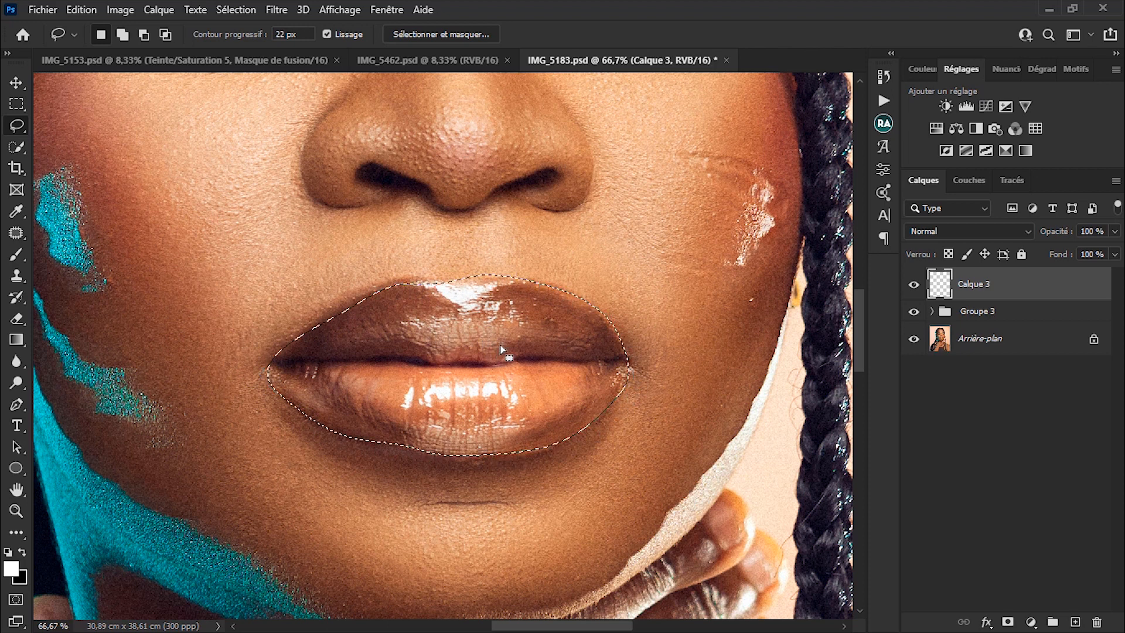
Step: Restore the lip selection after the accidental deselection and refine its edge along the left half of the lower lip
{"action": "left_click", "coordinate": [316, 390]}
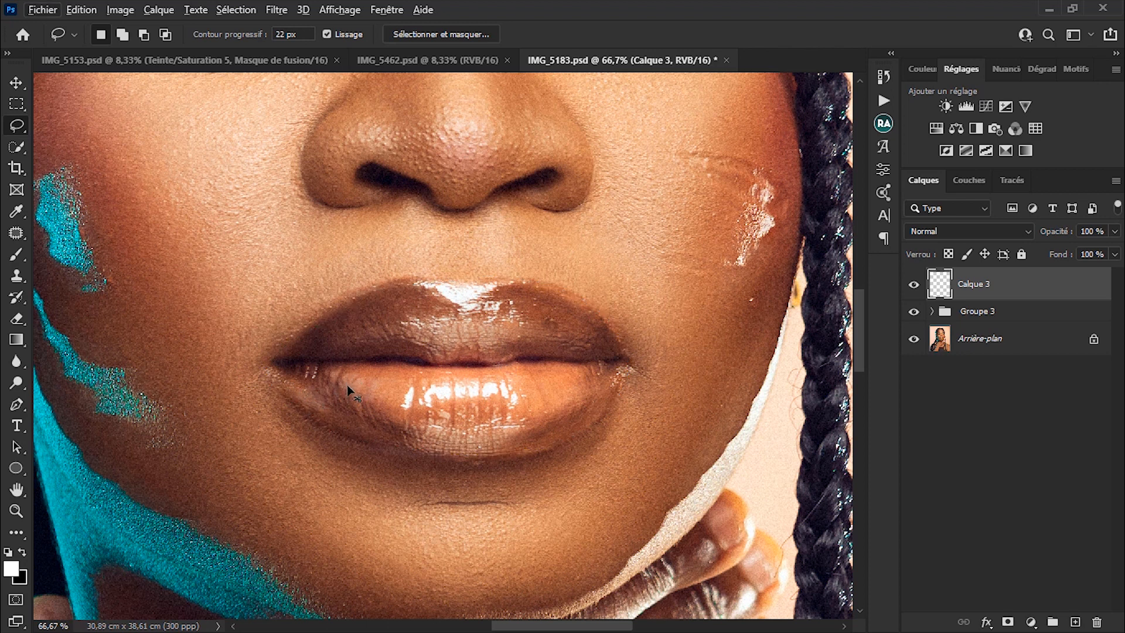
{"action": "key", "text": "ctrl+z"}
{"action": "key", "text": "alt"}
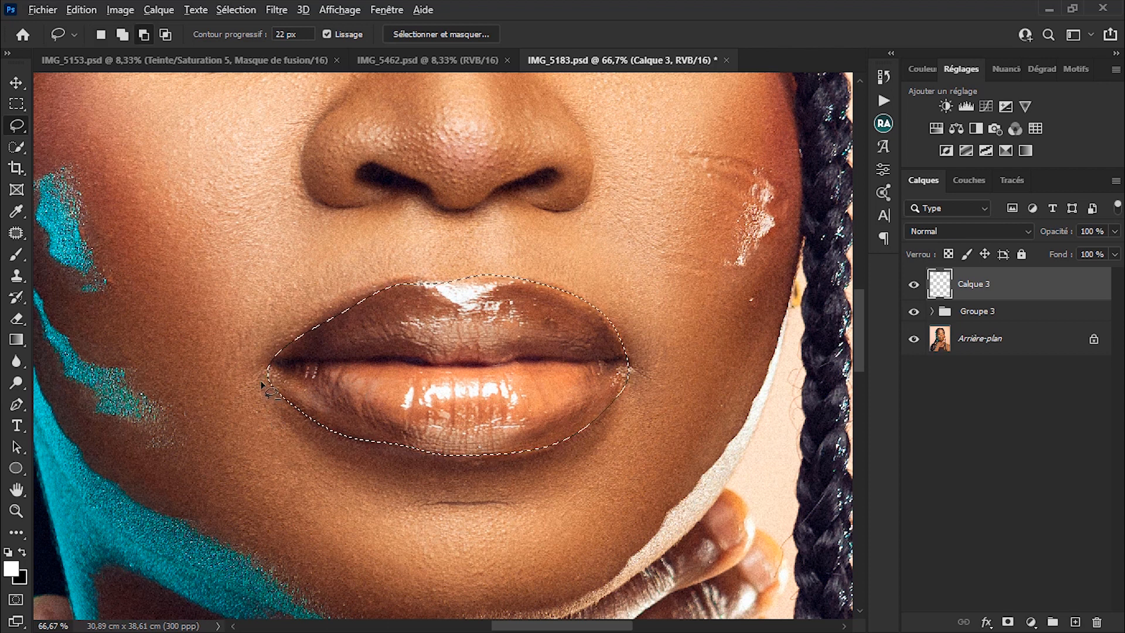
{"action": "left_click_drag", "start_coordinate": [309, 399], "coordinate": [380, 458]}
{"action": "key", "text": "alt"}
{"action": "left_click_drag", "start_coordinate": [249, 381], "coordinate": [378, 450]}
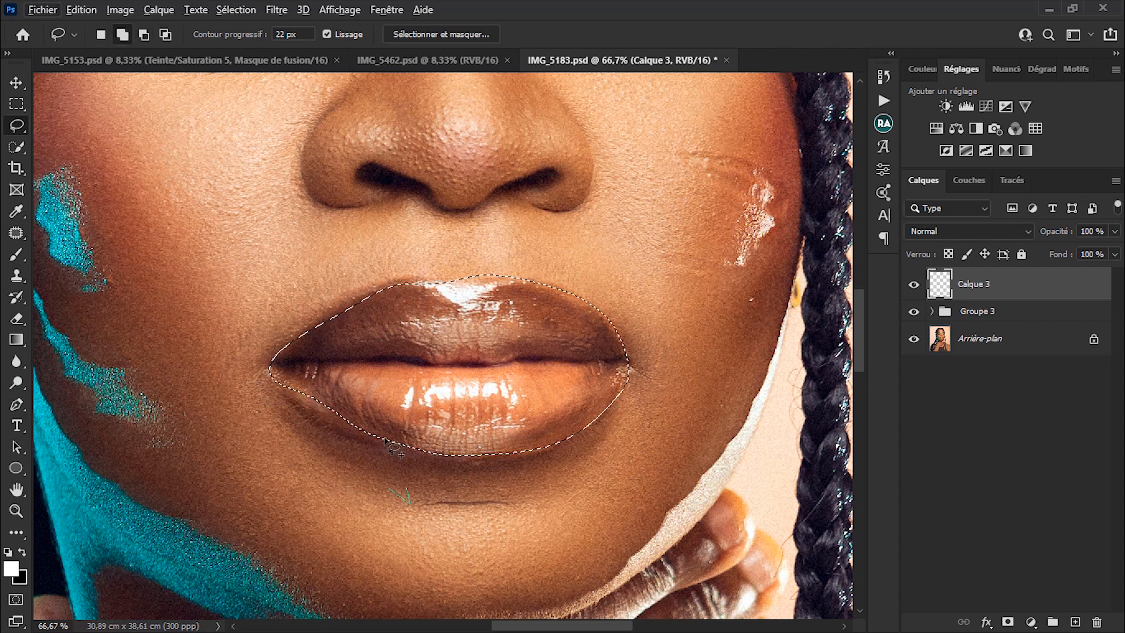
{"action": "key", "text": "shift"}
{"action": "mouse_move", "coordinate": [390, 432]}
{"action": "left_mouse_down"}
{"action": "mouse_move", "coordinate": [351, 435]}
{"action": "mouse_move", "coordinate": [290, 399]}
{"action": "left_mouse_up"}
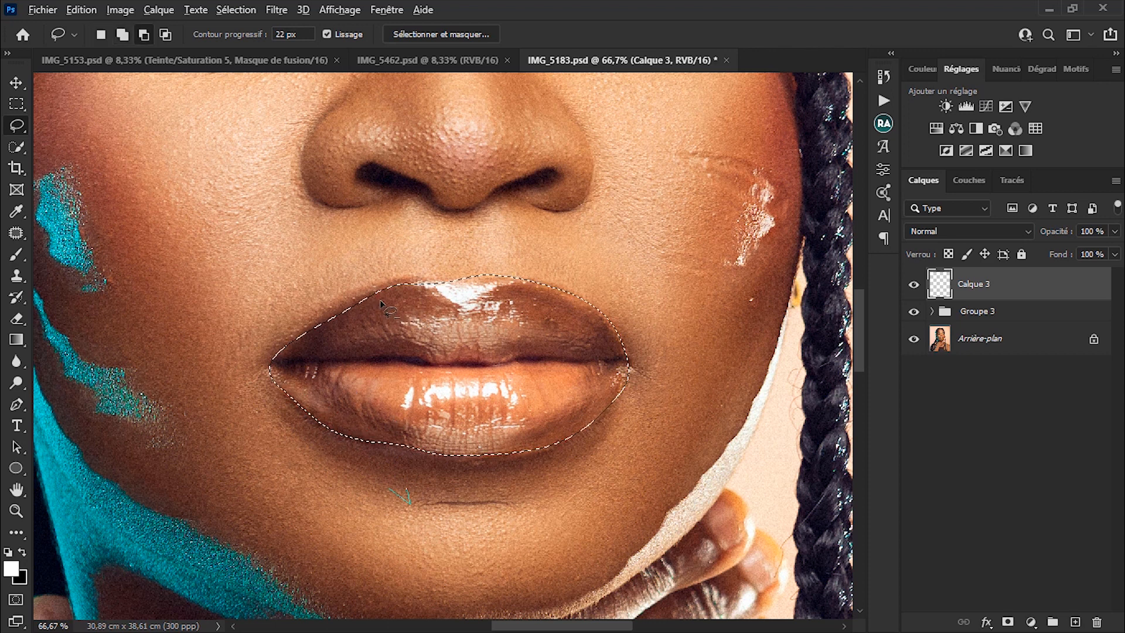
Step: Reshape the lip selection along the left half of the upper lip and trim it at the left mouth corner
{"action": "key", "text": "alt"}
{"action": "mouse_move", "coordinate": [387, 285]}
{"action": "left_mouse_down"}
{"action": "mouse_move", "coordinate": [328, 309]}
{"action": "mouse_move", "coordinate": [288, 357]}
{"action": "left_mouse_up"}
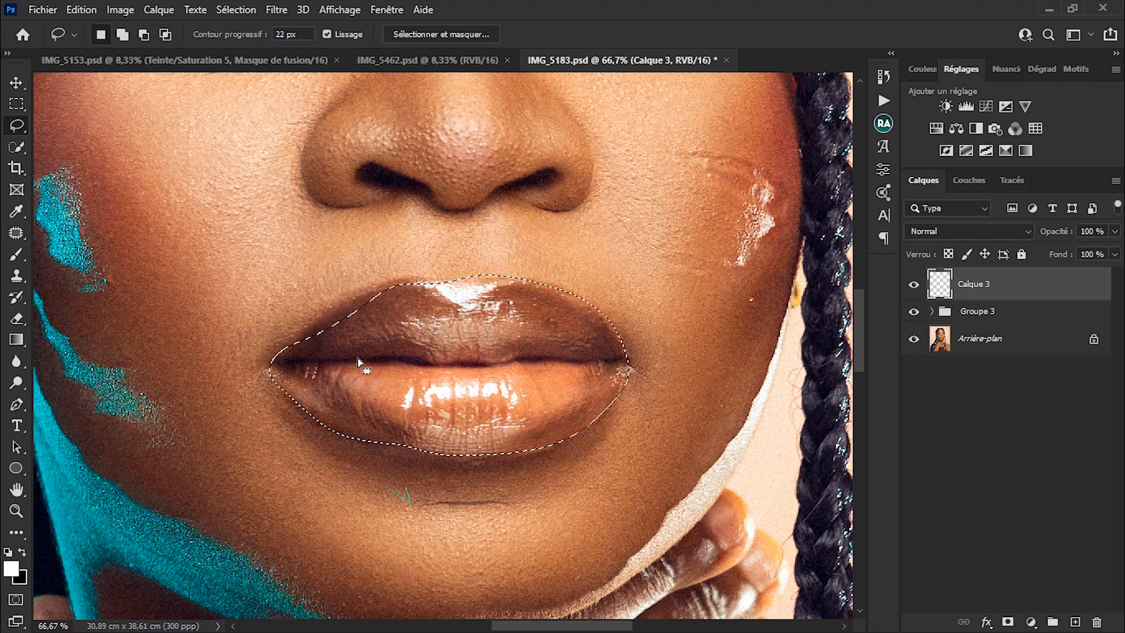
{"action": "key", "text": "shift"}
{"action": "mouse_move", "coordinate": [299, 342]}
{"action": "left_mouse_down"}
{"action": "mouse_move", "coordinate": [381, 283]}
{"action": "mouse_move", "coordinate": [444, 282]}
{"action": "left_mouse_up"}
{"action": "key", "text": "alt"}
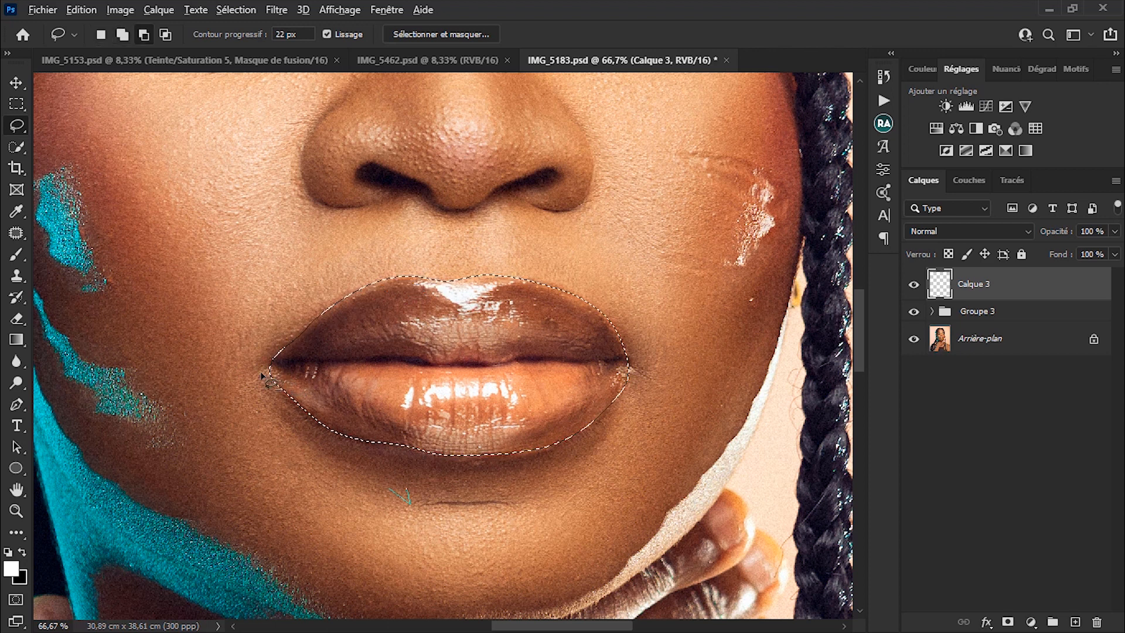
{"action": "left_click_drag", "start_coordinate": [270, 375], "coordinate": [294, 404]}
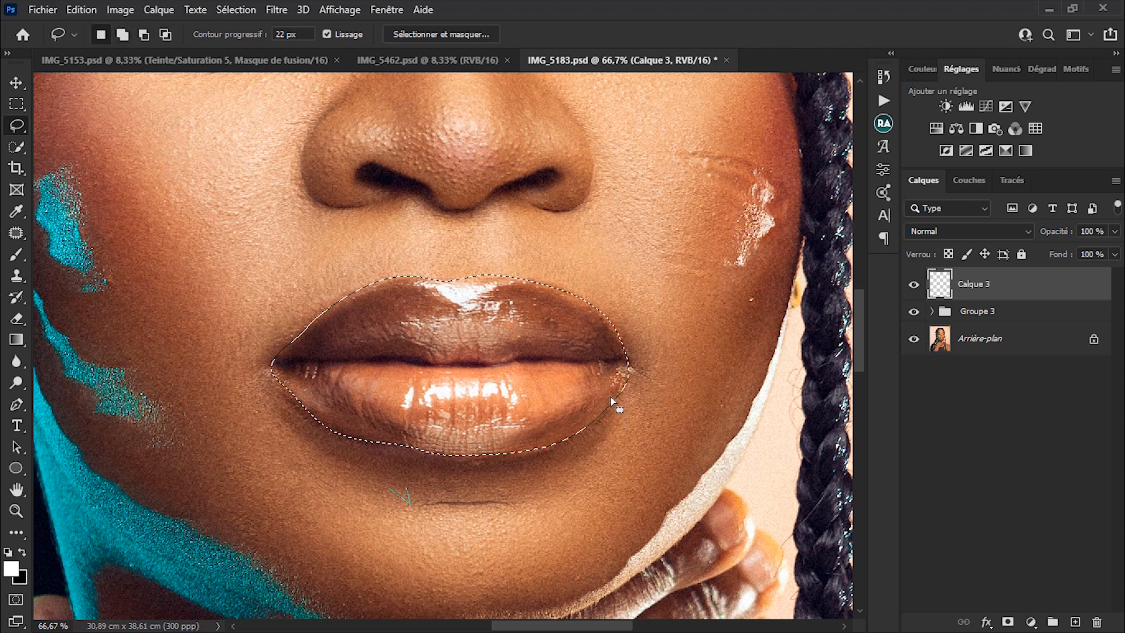
Step: Trim excess skin from the lip selection at the right mouth corner and along the right edge of the upper lip
{"action": "key", "text": "alt"}
{"action": "left_click_drag", "start_coordinate": [618, 398], "coordinate": [643, 397]}
{"action": "key", "text": "alt"}
{"action": "left_click_drag", "start_coordinate": [555, 292], "coordinate": [588, 311]}
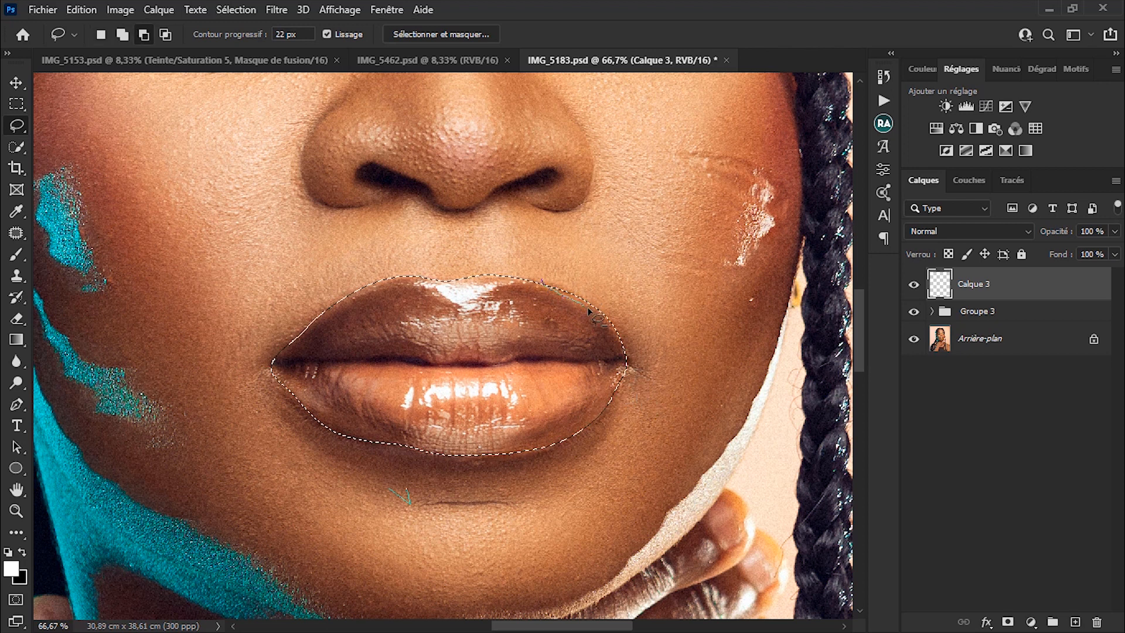
{"action": "left_click_drag", "start_coordinate": [631, 345], "coordinate": [647, 351]}
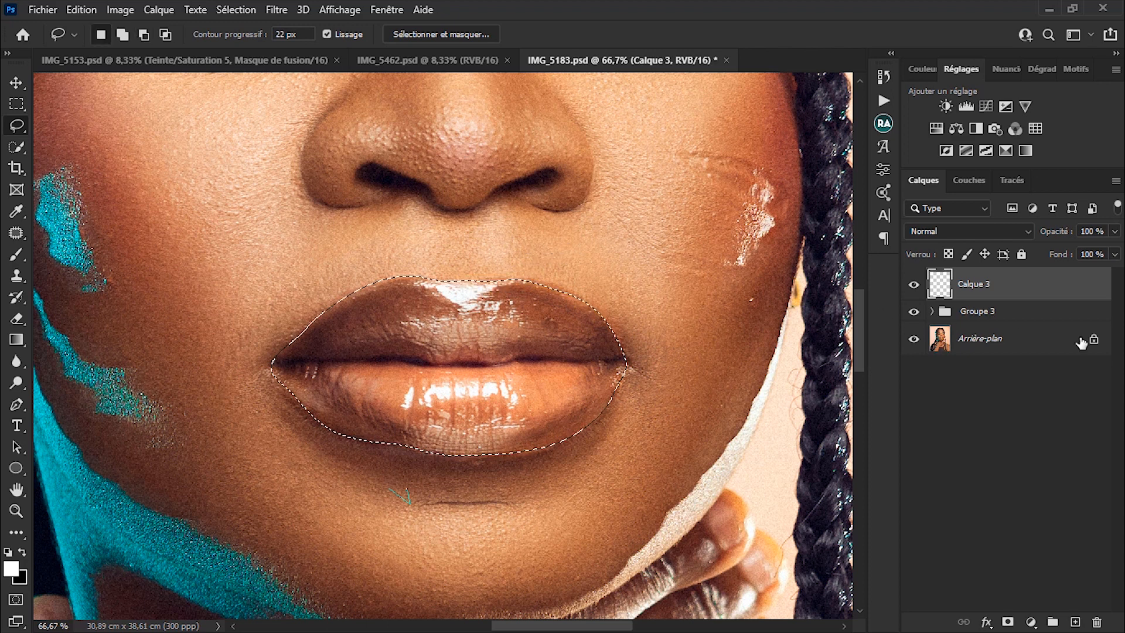
Step: Add a Hue/Saturation adjustment layer masked to the lip selection and set its hue to -17
{"action": "left_click", "coordinate": [935, 129]}
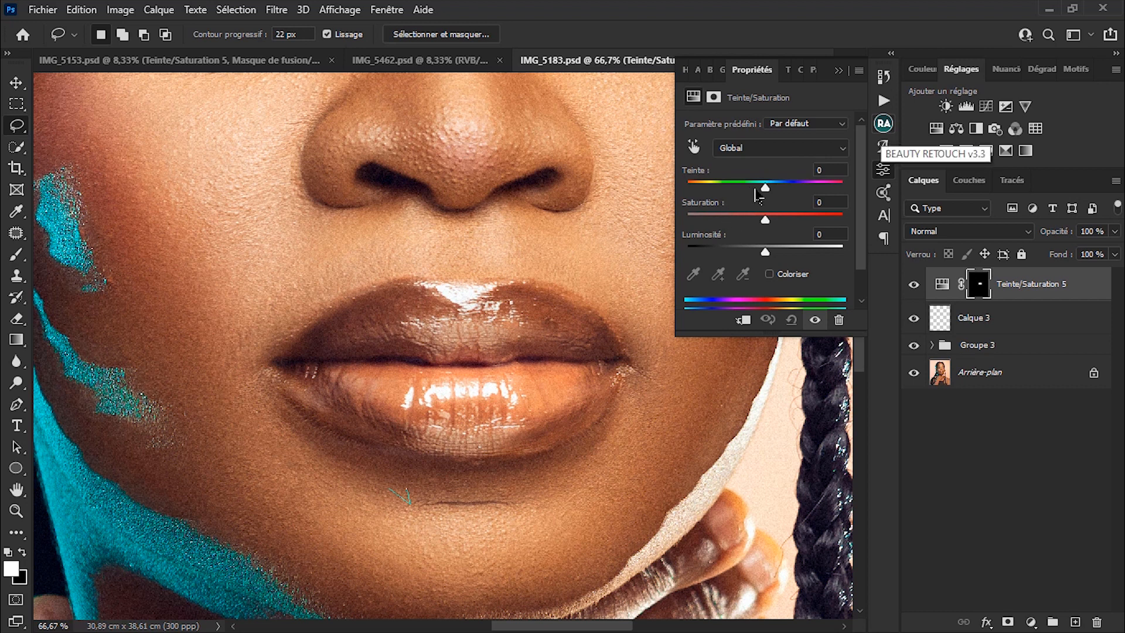
{"action": "left_click_drag", "start_coordinate": [765, 189], "coordinate": [727, 189]}
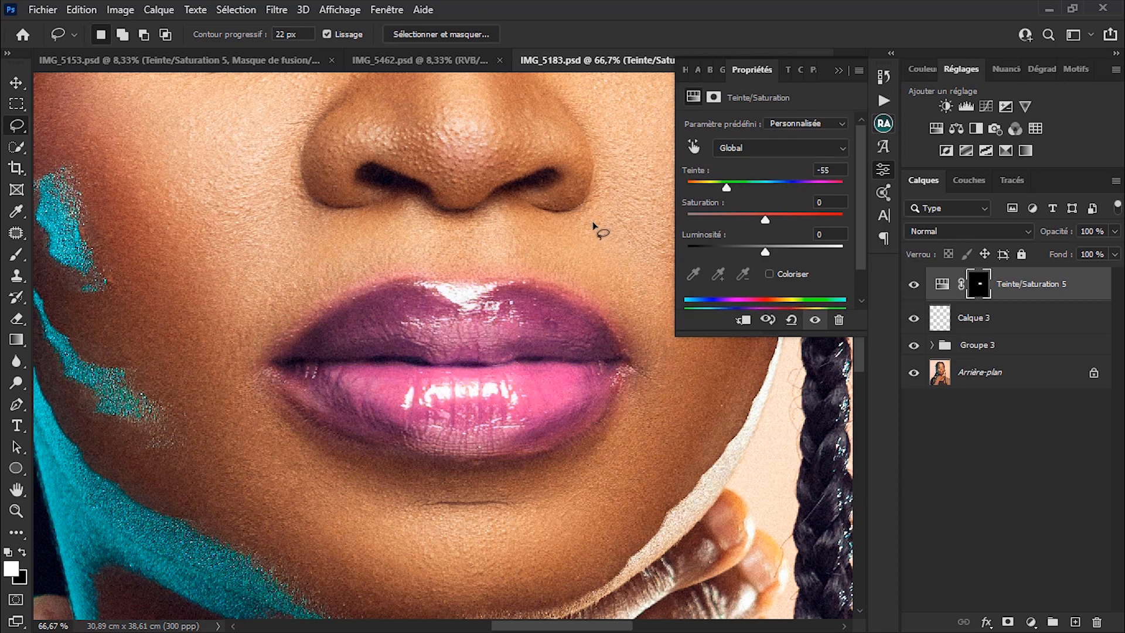
{"action": "left_click", "coordinate": [497, 353], "text": "ctrl+alt"}
{"action": "left_click", "coordinate": [508, 355], "text": "ctrl+alt"}
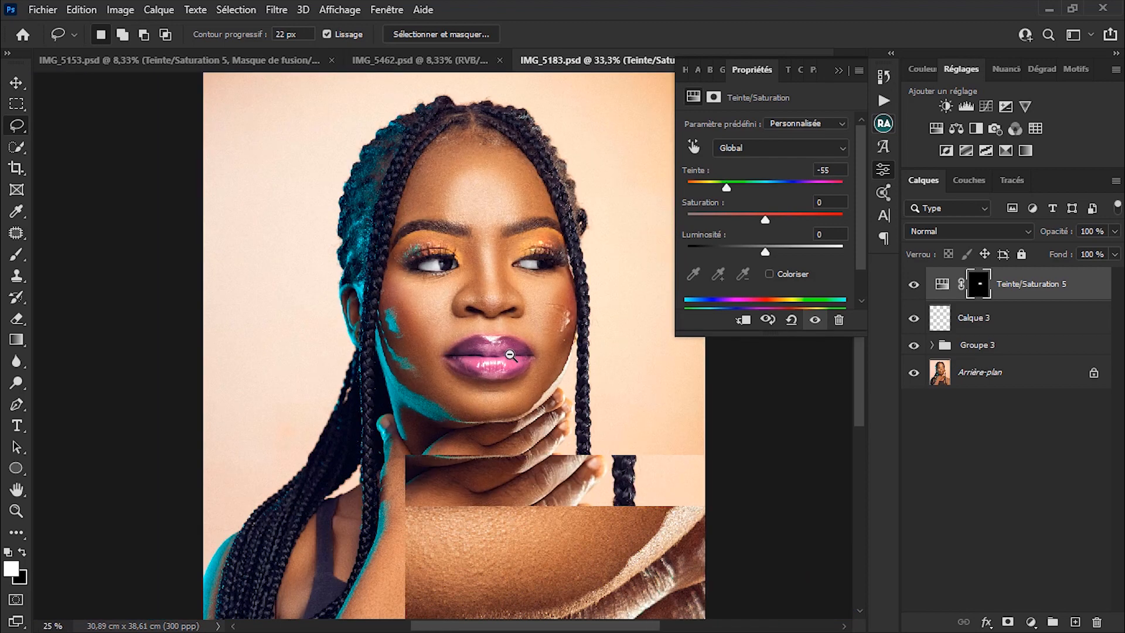
{"action": "left_click", "coordinate": [510, 355], "text": "ctrl+alt"}
{"action": "left_click", "coordinate": [439, 342], "text": "ctrl"}
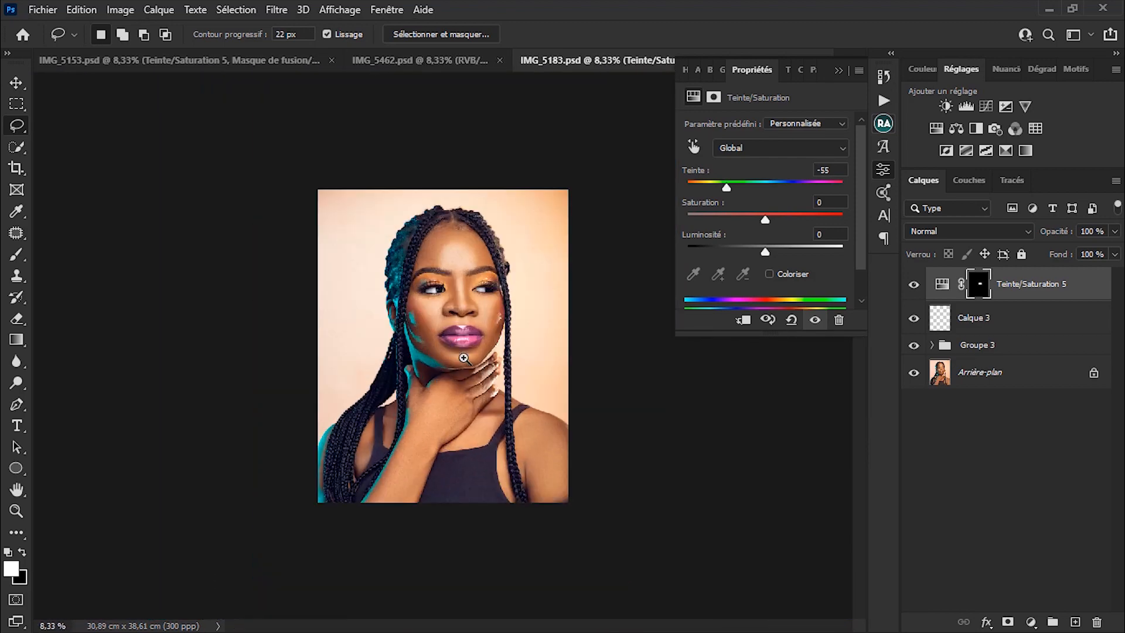
{"action": "left_click", "coordinate": [463, 357], "text": "ctrl"}
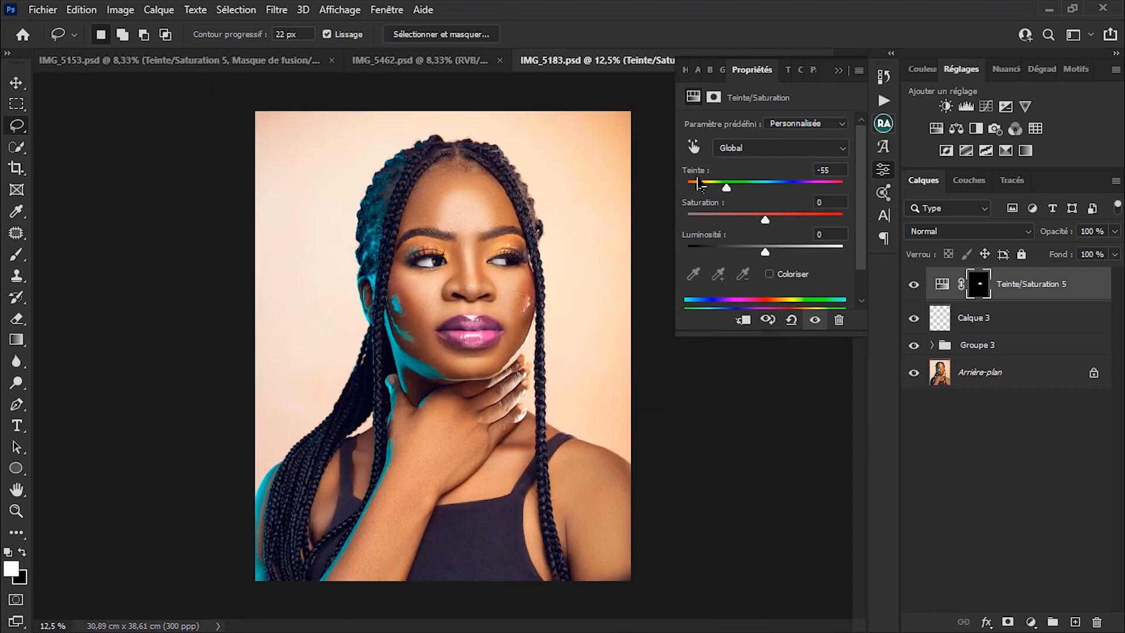
{"action": "left_click", "coordinate": [712, 188]}
{"action": "left_click_drag", "start_coordinate": [711, 188], "coordinate": [735, 195]}
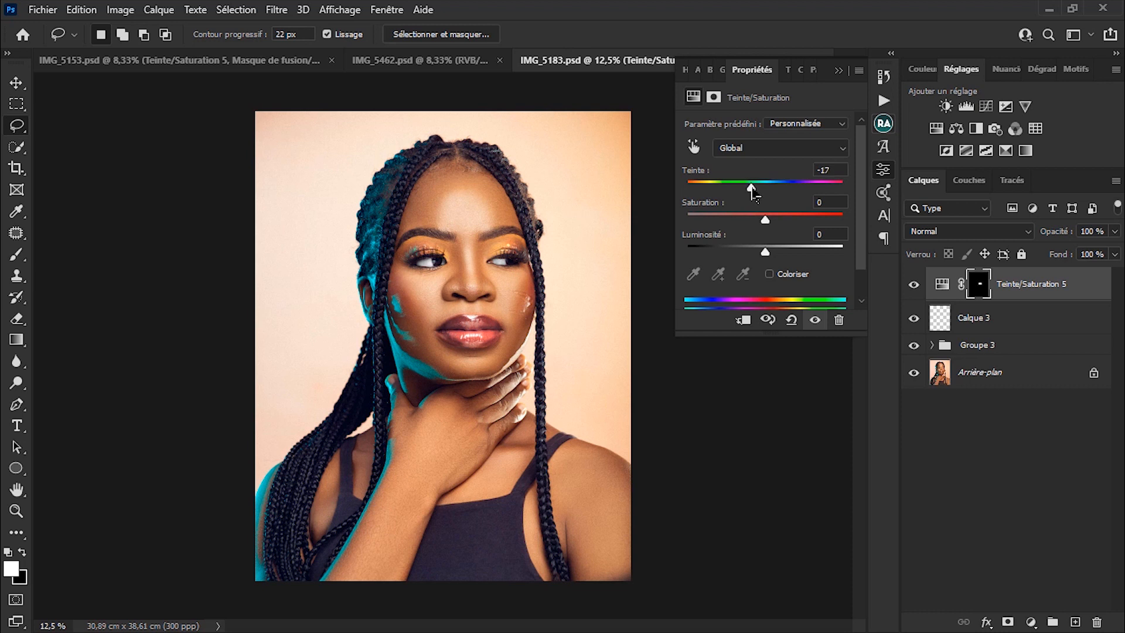
Step: Check the lip recolouring against the original, and set the adjustment's saturation to +24 and lightness to +2
{"action": "left_click", "coordinate": [914, 285]}
{"action": "left_click", "coordinate": [914, 285]}
{"action": "left_click", "coordinate": [797, 216]}
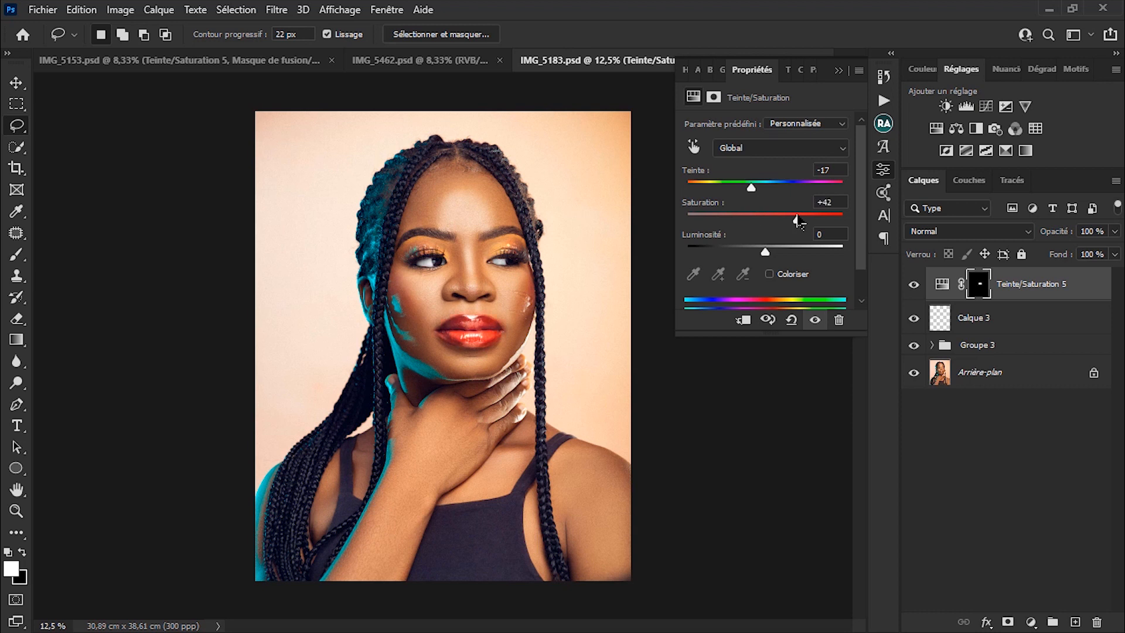
{"action": "mouse_move", "coordinate": [797, 218]}
{"action": "left_mouse_down"}
{"action": "mouse_move", "coordinate": [697, 225]}
{"action": "mouse_move", "coordinate": [783, 227]}
{"action": "left_mouse_up"}
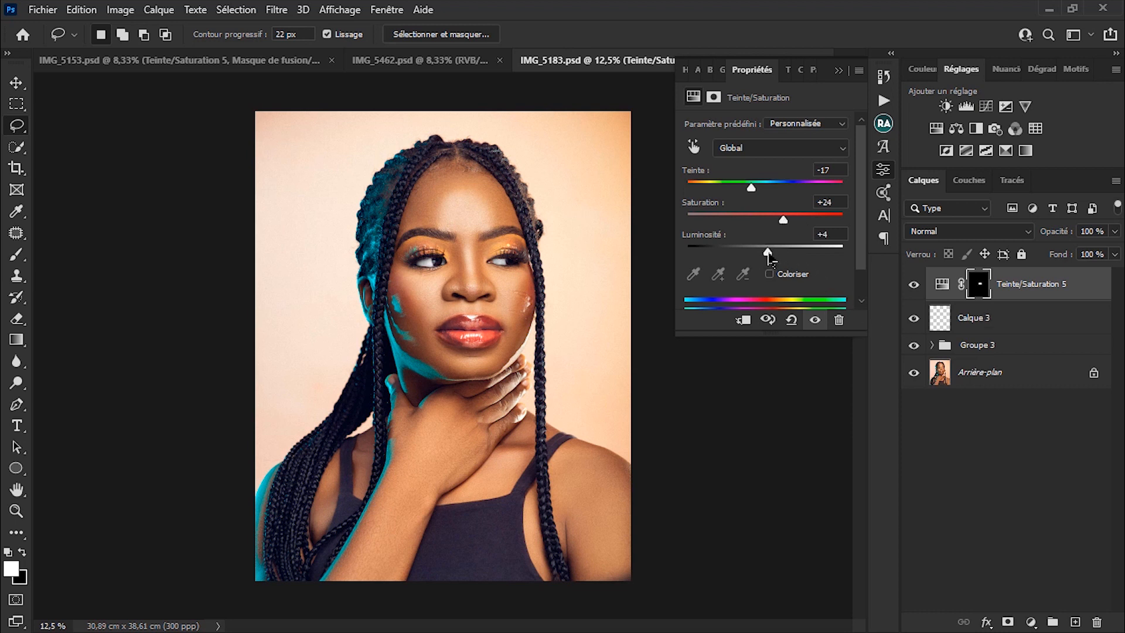
{"action": "mouse_move", "coordinate": [771, 256]}
{"action": "left_mouse_down"}
{"action": "mouse_move", "coordinate": [736, 258]}
{"action": "mouse_move", "coordinate": [771, 257]}
{"action": "left_mouse_up"}
Step: Compare the portrait with and without the first lip Hue/Saturation adjustment, and leave that layer hidden
{"action": "left_click", "coordinate": [914, 285]}
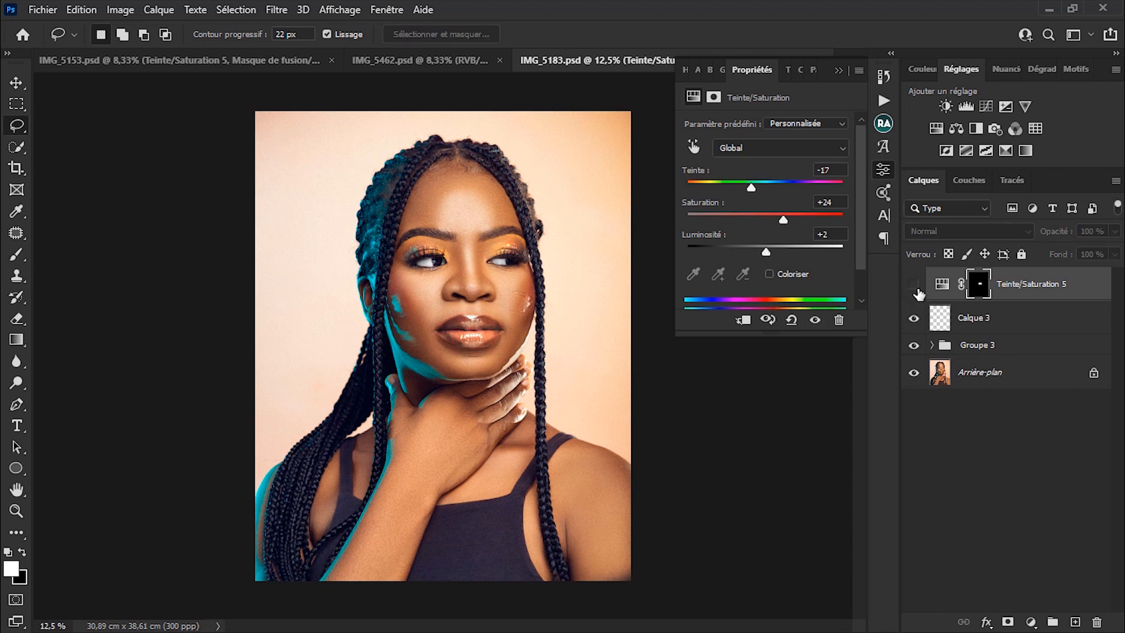
{"action": "left_click", "coordinate": [914, 286]}
{"action": "left_click", "coordinate": [914, 286]}
{"action": "left_click", "coordinate": [914, 286]}
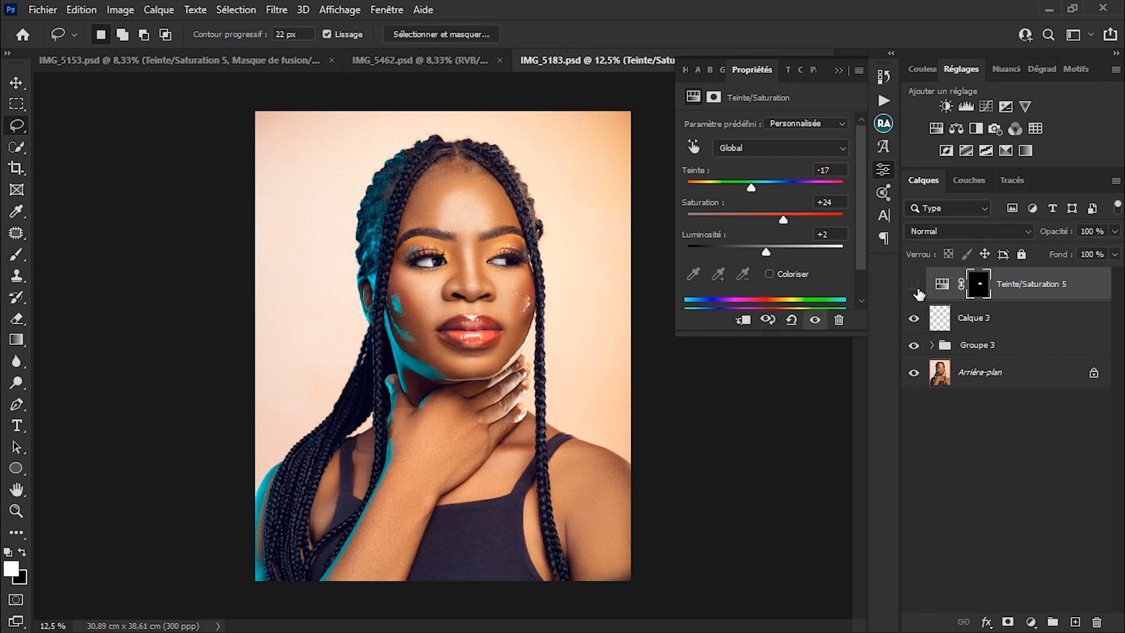
{"action": "left_click", "coordinate": [914, 285]}
{"action": "left_click", "coordinate": [915, 287]}
{"action": "left_click", "coordinate": [915, 287]}
{"action": "left_click", "coordinate": [915, 287]}
{"action": "left_click", "coordinate": [841, 75]}
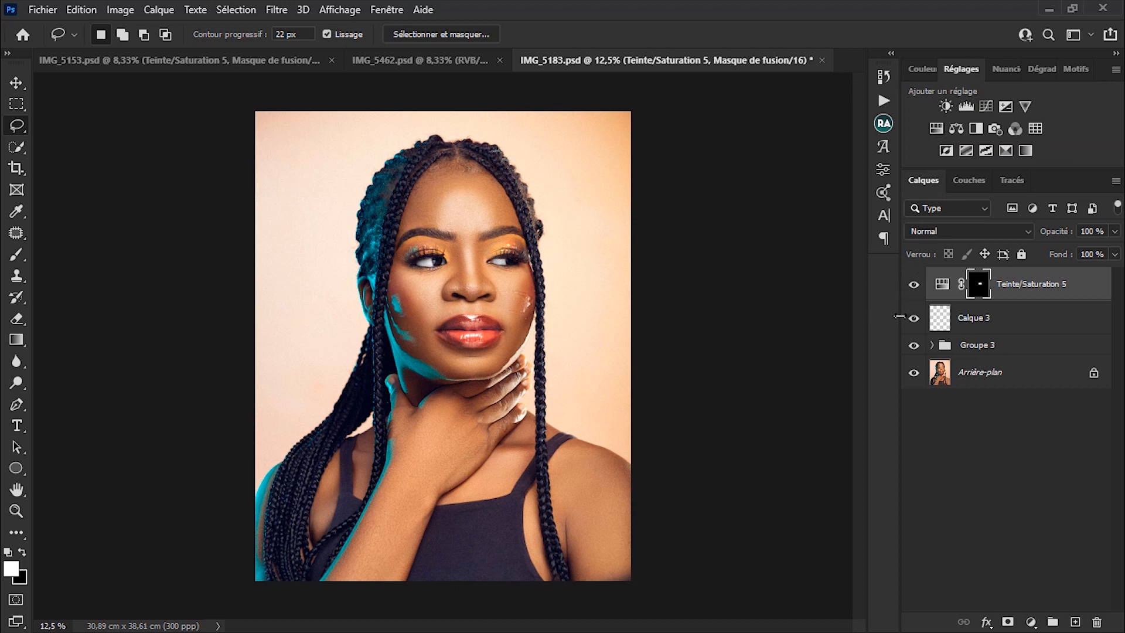
{"action": "left_click", "coordinate": [914, 285]}
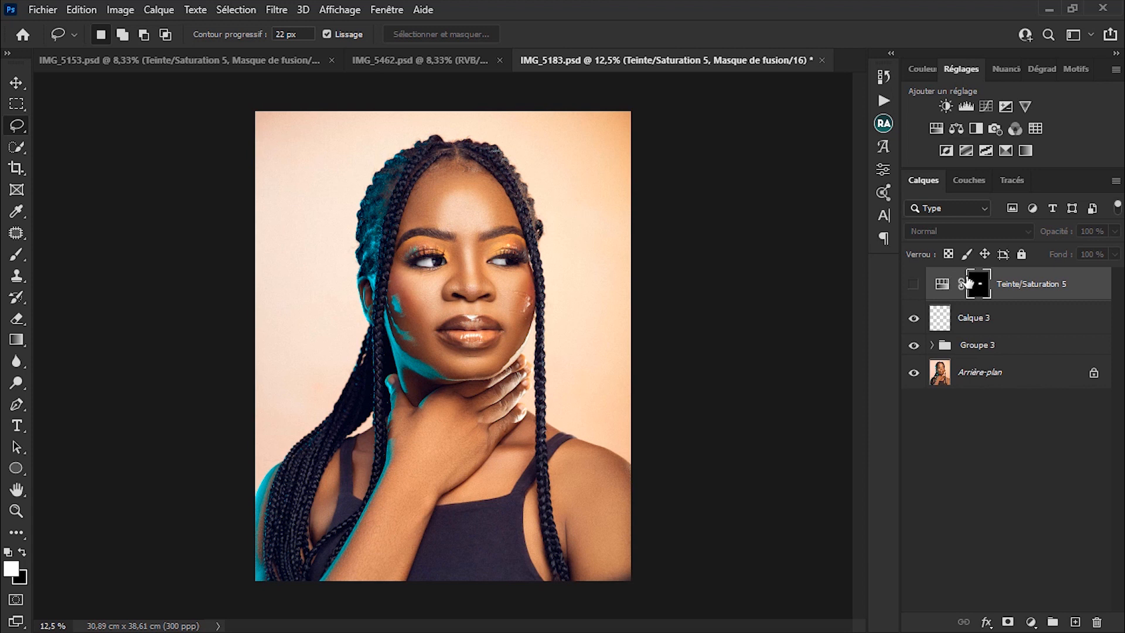
Step: Add a second Hue/Saturation adjustment layer with hue -120 and saturation +24, and invert its mask to black
{"action": "left_click", "coordinate": [935, 129]}
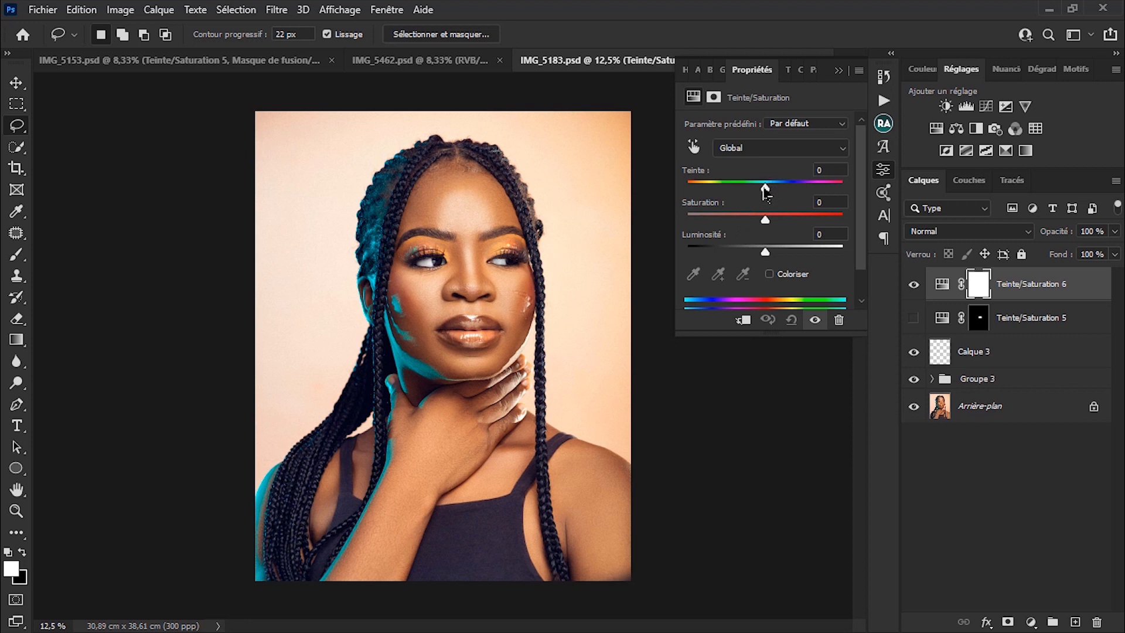
{"action": "left_click_drag", "start_coordinate": [766, 193], "coordinate": [709, 191]}
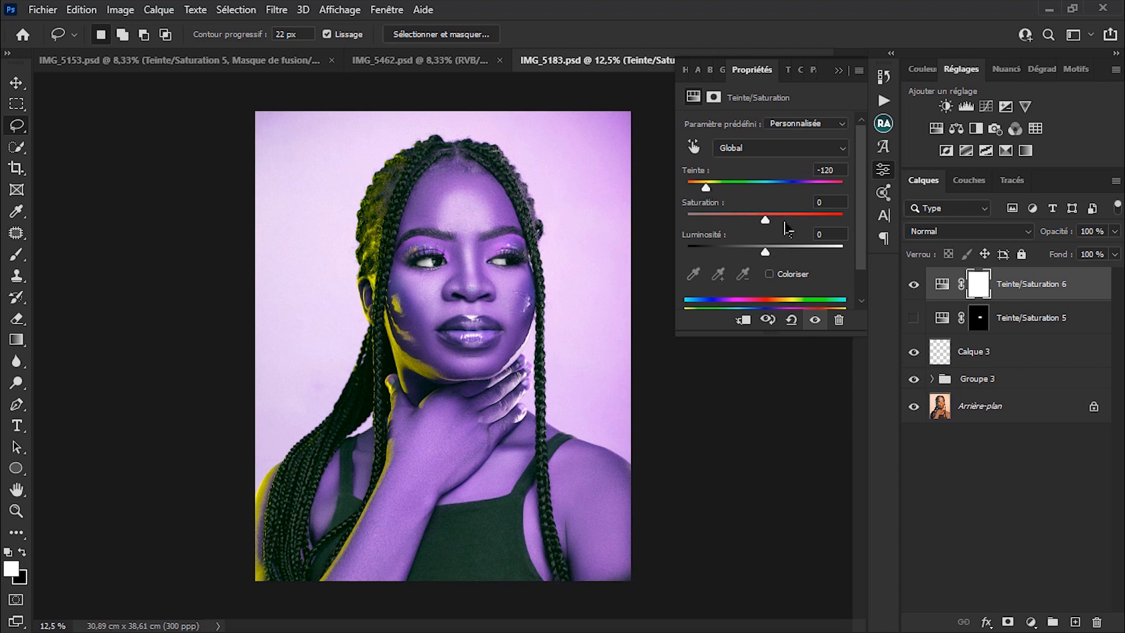
{"action": "left_click", "coordinate": [782, 219]}
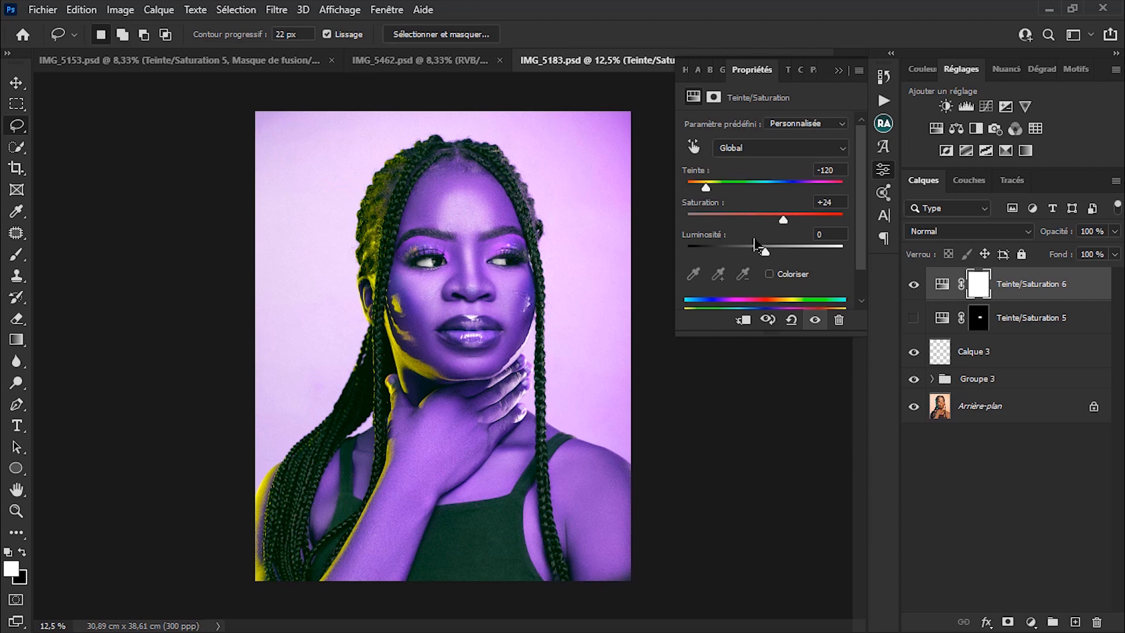
{"action": "key", "text": "ctrl+i"}
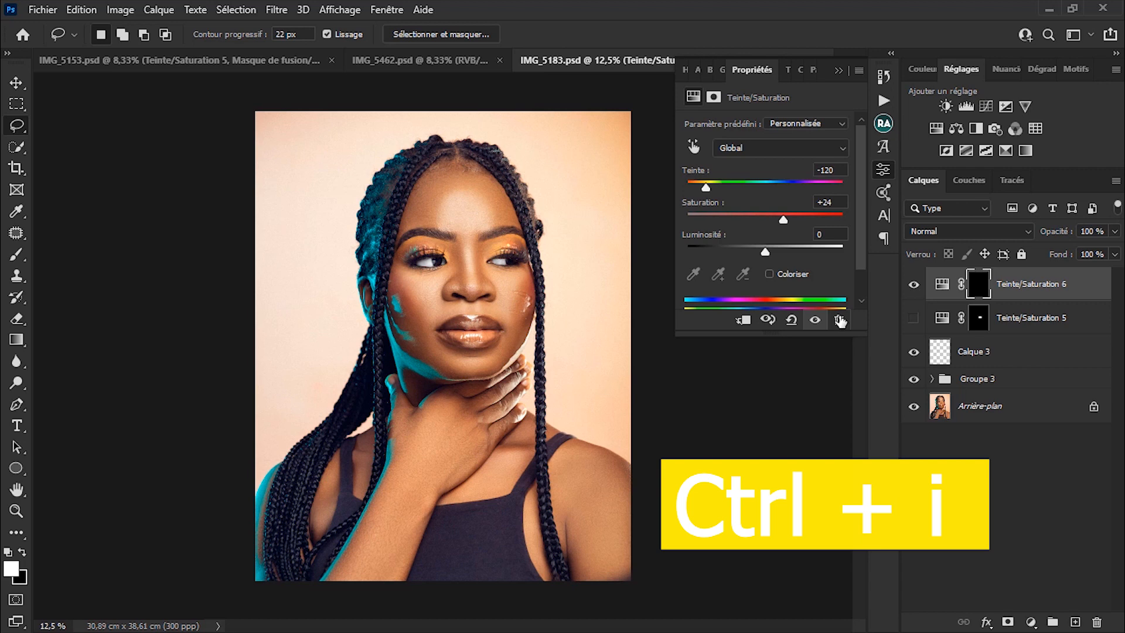
Step: Paint white over both lips on the black mask with a soft Brush of about 112 px to recolour them
{"action": "left_click", "coordinate": [460, 330], "text": "ctrl"}
{"action": "left_click", "coordinate": [490, 321], "text": "ctrl"}
{"action": "left_click", "coordinate": [503, 314], "text": "ctrl"}
{"action": "left_click", "coordinate": [502, 317], "text": "ctrl"}
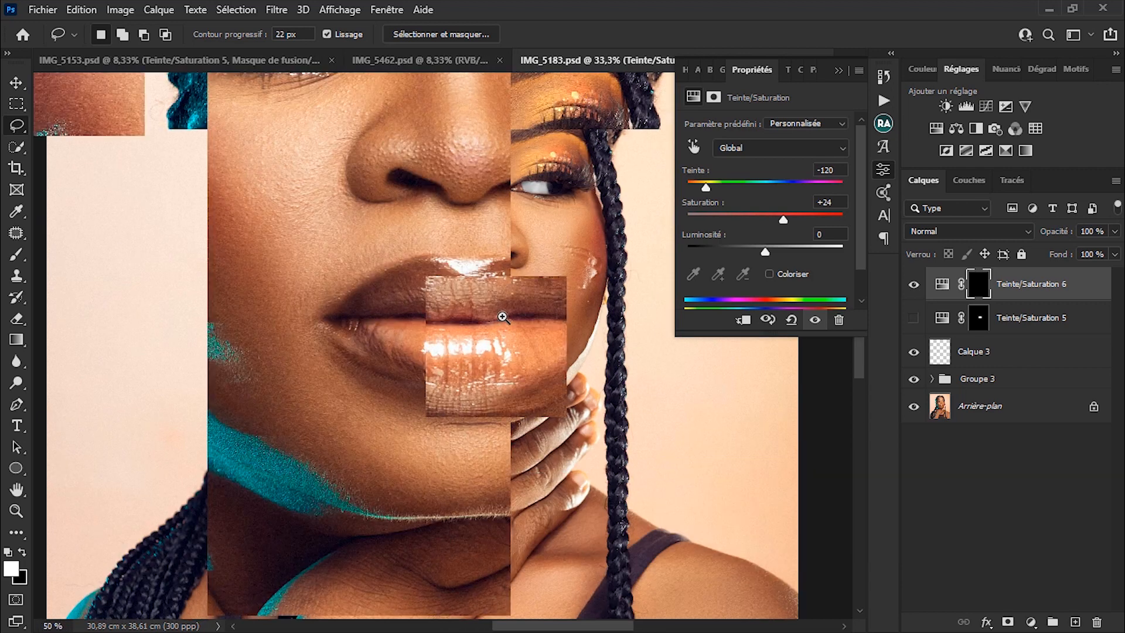
{"action": "left_click", "coordinate": [503, 317], "text": "ctrl"}
{"action": "left_click", "coordinate": [498, 313], "text": "ctrl"}
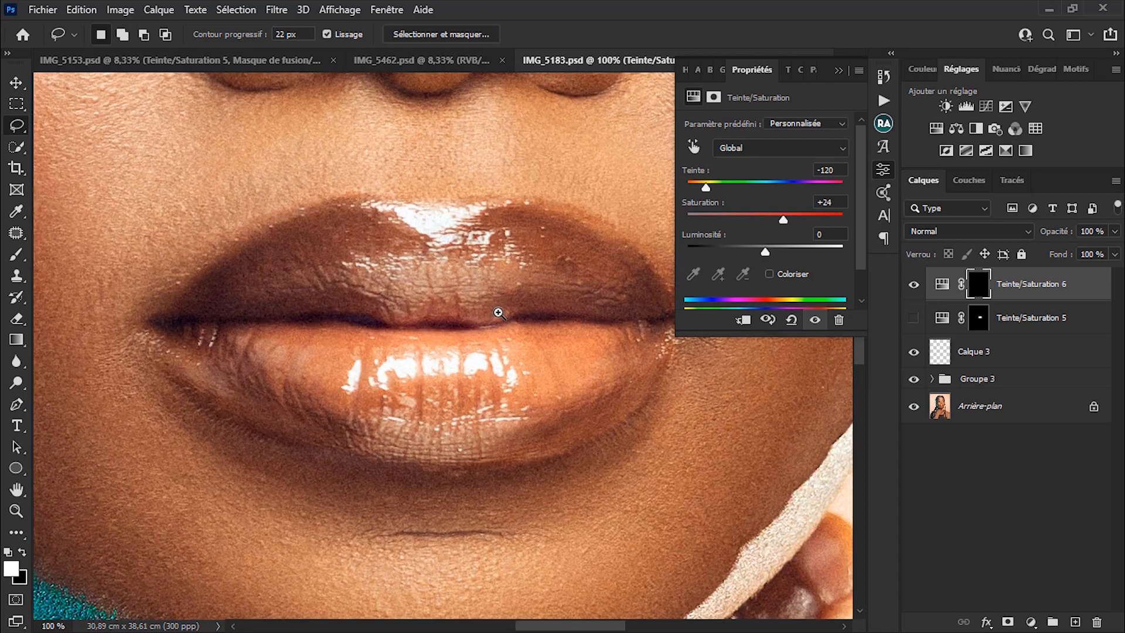
{"action": "mouse_move", "coordinate": [533, 291]}
{"action": "left_mouse_down"}
{"action": "mouse_move", "coordinate": [462, 327]}
{"action": "mouse_move", "coordinate": [467, 342]}
{"action": "left_mouse_up"}
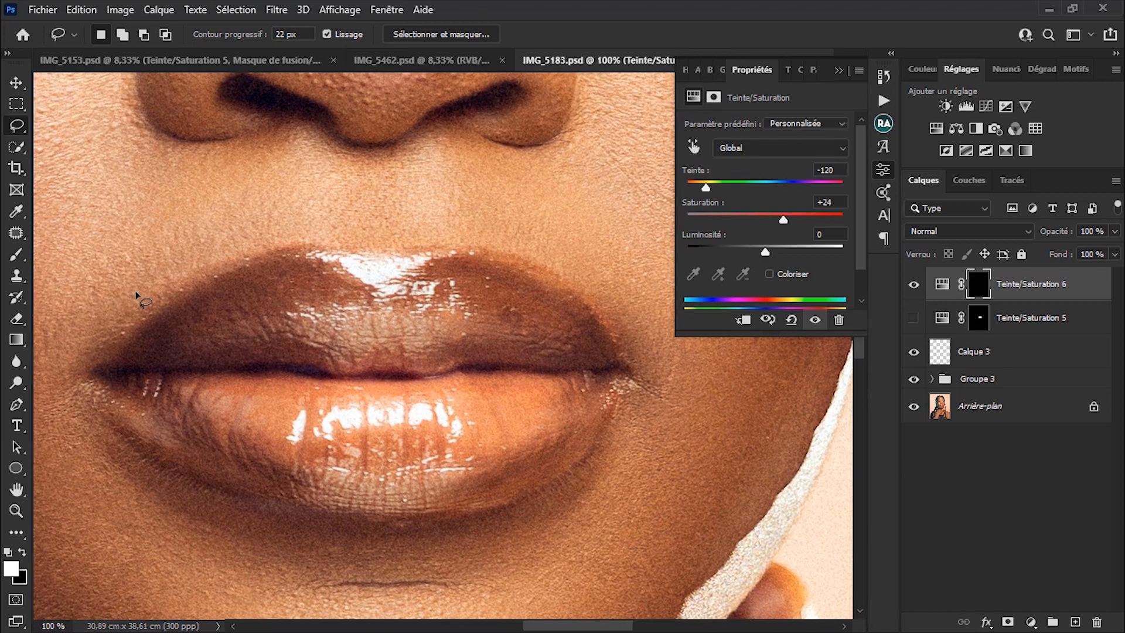
{"action": "key", "text": "b"}
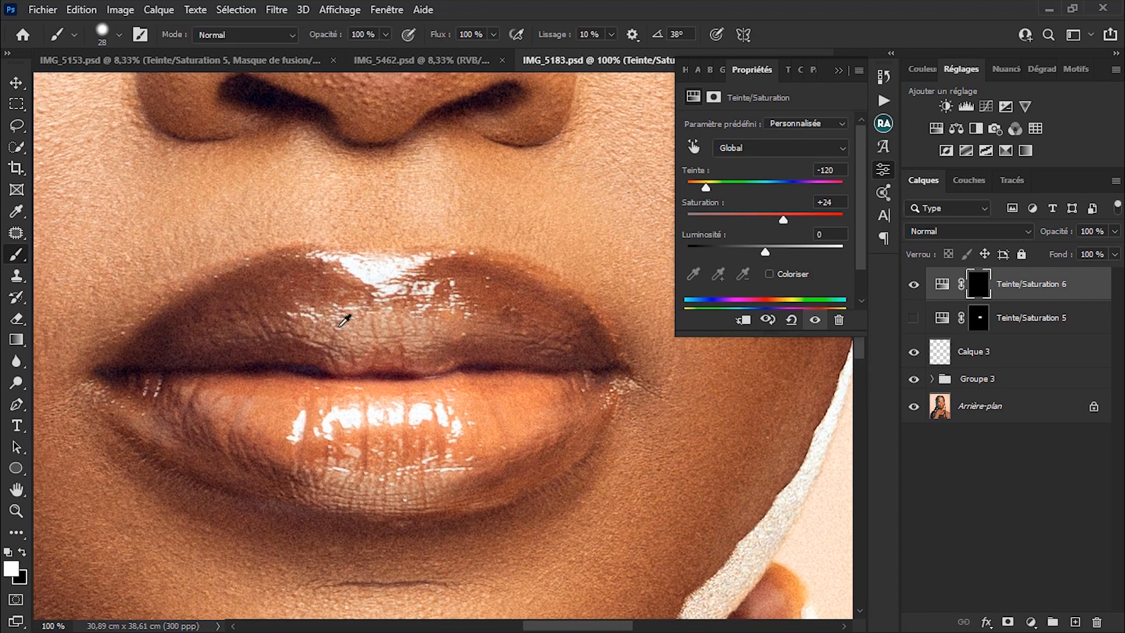
{"action": "left_click_drag", "start_coordinate": [359, 316], "coordinate": [404, 331]}
{"action": "mouse_move", "coordinate": [176, 358]}
{"action": "left_mouse_down"}
{"action": "mouse_move", "coordinate": [247, 334]}
{"action": "mouse_move", "coordinate": [381, 322]}
{"action": "left_mouse_up"}
{"action": "mouse_move", "coordinate": [481, 329]}
{"action": "left_mouse_down"}
{"action": "mouse_move", "coordinate": [525, 361]}
{"action": "mouse_move", "coordinate": [553, 348]}
{"action": "mouse_move", "coordinate": [471, 303]}
{"action": "mouse_move", "coordinate": [297, 301]}
{"action": "mouse_move", "coordinate": [252, 312]}
{"action": "mouse_move", "coordinate": [262, 306]}
{"action": "mouse_move", "coordinate": [182, 369]}
{"action": "mouse_move", "coordinate": [197, 402]}
{"action": "mouse_move", "coordinate": [159, 380]}
{"action": "left_mouse_up"}
{"action": "mouse_move", "coordinate": [308, 438]}
{"action": "left_mouse_down"}
{"action": "mouse_move", "coordinate": [191, 383]}
{"action": "mouse_move", "coordinate": [287, 419]}
{"action": "mouse_move", "coordinate": [400, 433]}
{"action": "mouse_move", "coordinate": [504, 414]}
{"action": "mouse_move", "coordinate": [368, 396]}
{"action": "mouse_move", "coordinate": [381, 374]}
{"action": "mouse_move", "coordinate": [566, 363]}
{"action": "mouse_move", "coordinate": [538, 402]}
{"action": "mouse_move", "coordinate": [511, 413]}
{"action": "mouse_move", "coordinate": [536, 426]}
{"action": "mouse_move", "coordinate": [559, 404]}
{"action": "mouse_move", "coordinate": [544, 427]}
{"action": "mouse_move", "coordinate": [395, 458]}
{"action": "mouse_move", "coordinate": [467, 460]}
{"action": "mouse_move", "coordinate": [453, 464]}
{"action": "mouse_move", "coordinate": [312, 457]}
{"action": "mouse_move", "coordinate": [225, 435]}
{"action": "mouse_move", "coordinate": [290, 457]}
{"action": "mouse_move", "coordinate": [188, 428]}
{"action": "mouse_move", "coordinate": [142, 374]}
{"action": "mouse_move", "coordinate": [132, 380]}
{"action": "mouse_move", "coordinate": [372, 469]}
{"action": "mouse_move", "coordinate": [503, 455]}
{"action": "mouse_move", "coordinate": [487, 460]}
{"action": "mouse_move", "coordinate": [545, 425]}
{"action": "mouse_move", "coordinate": [569, 359]}
{"action": "mouse_move", "coordinate": [477, 291]}
{"action": "mouse_move", "coordinate": [540, 330]}
{"action": "mouse_move", "coordinate": [579, 374]}
{"action": "mouse_move", "coordinate": [533, 396]}
{"action": "mouse_move", "coordinate": [444, 337]}
{"action": "mouse_move", "coordinate": [288, 298]}
{"action": "mouse_move", "coordinate": [218, 316]}
{"action": "mouse_move", "coordinate": [157, 372]}
{"action": "mouse_move", "coordinate": [221, 323]}
{"action": "mouse_move", "coordinate": [406, 289]}
{"action": "mouse_move", "coordinate": [490, 321]}
{"action": "left_mouse_up"}
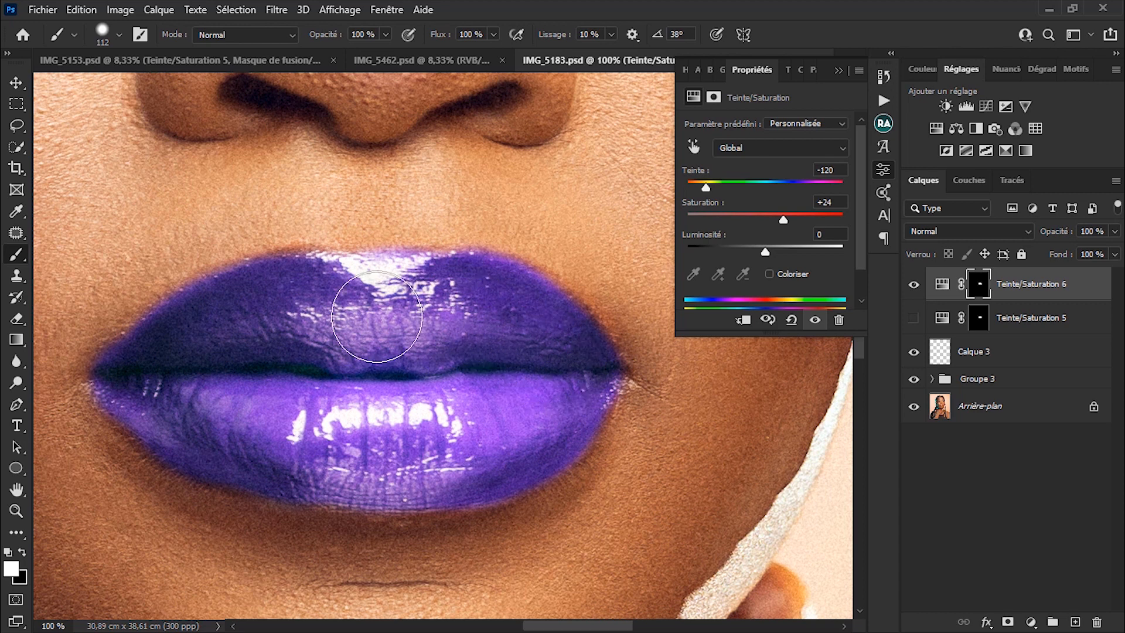
{"action": "mouse_move", "coordinate": [232, 340]}
{"action": "left_mouse_down"}
{"action": "mouse_move", "coordinate": [242, 423]}
{"action": "mouse_move", "coordinate": [359, 457]}
{"action": "mouse_move", "coordinate": [492, 448]}
{"action": "mouse_move", "coordinate": [542, 423]}
{"action": "mouse_move", "coordinate": [528, 409]}
{"action": "mouse_move", "coordinate": [573, 379]}
{"action": "mouse_move", "coordinate": [517, 386]}
{"action": "mouse_move", "coordinate": [483, 410]}
{"action": "mouse_move", "coordinate": [514, 413]}
{"action": "mouse_move", "coordinate": [394, 449]}
{"action": "mouse_move", "coordinate": [443, 453]}
{"action": "mouse_move", "coordinate": [315, 443]}
{"action": "mouse_move", "coordinate": [236, 396]}
{"action": "mouse_move", "coordinate": [175, 381]}
{"action": "mouse_move", "coordinate": [267, 345]}
{"action": "mouse_move", "coordinate": [410, 327]}
{"action": "mouse_move", "coordinate": [297, 332]}
{"action": "mouse_move", "coordinate": [285, 319]}
{"action": "mouse_move", "coordinate": [447, 318]}
{"action": "mouse_move", "coordinate": [552, 334]}
{"action": "mouse_move", "coordinate": [565, 400]}
{"action": "mouse_move", "coordinate": [423, 419]}
{"action": "left_mouse_up"}
{"action": "left_click", "coordinate": [424, 418], "text": "alt"}
{"action": "left_click", "coordinate": [439, 410], "text": "alt"}
{"action": "left_click", "coordinate": [456, 403], "text": "alt"}
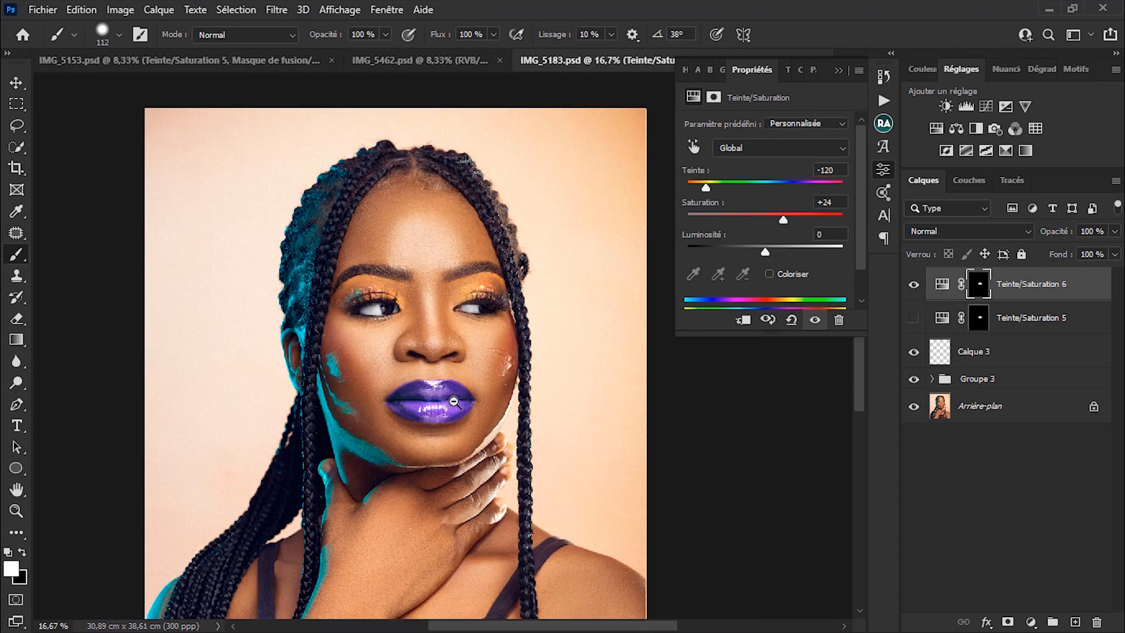
Step: Compare the portrait with and without the second Hue/Saturation adjustment on the lips
{"action": "left_click", "coordinate": [914, 286]}
{"action": "left_click", "coordinate": [913, 286]}
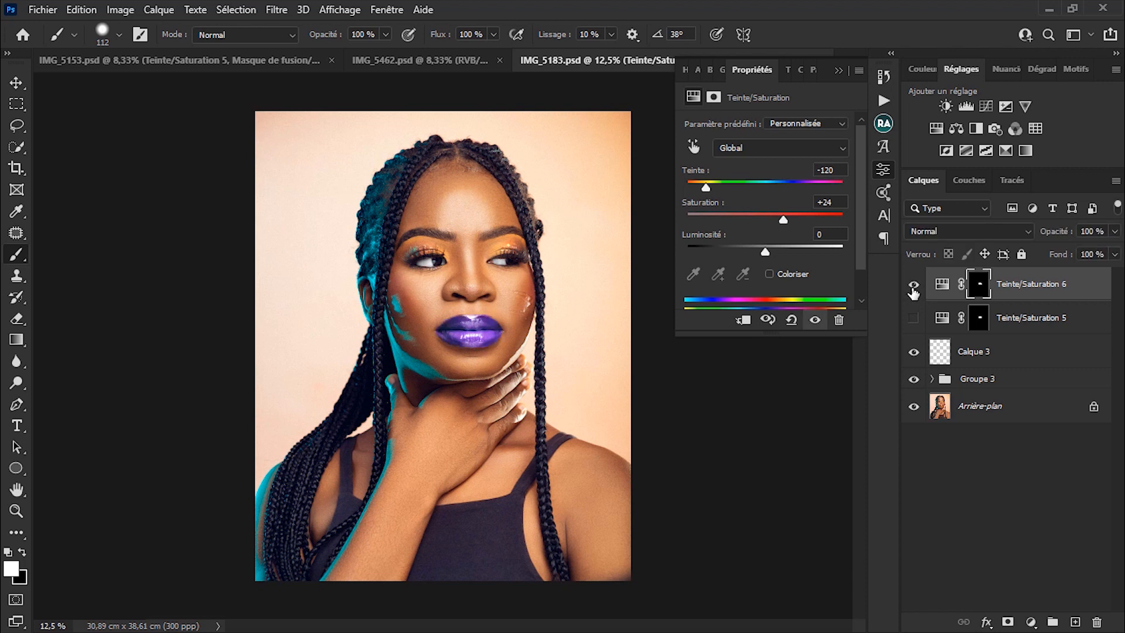
{"action": "left_click", "coordinate": [914, 287]}
{"action": "left_click", "coordinate": [912, 287]}
{"action": "left_click", "coordinate": [913, 286]}
{"action": "left_click", "coordinate": [914, 287]}
{"action": "left_click", "coordinate": [914, 287]}
Step: Set the second adjustment's saturation to -19, compare the lips with the original, and leave the layer visible
{"action": "left_click_drag", "start_coordinate": [775, 223], "coordinate": [750, 225]}
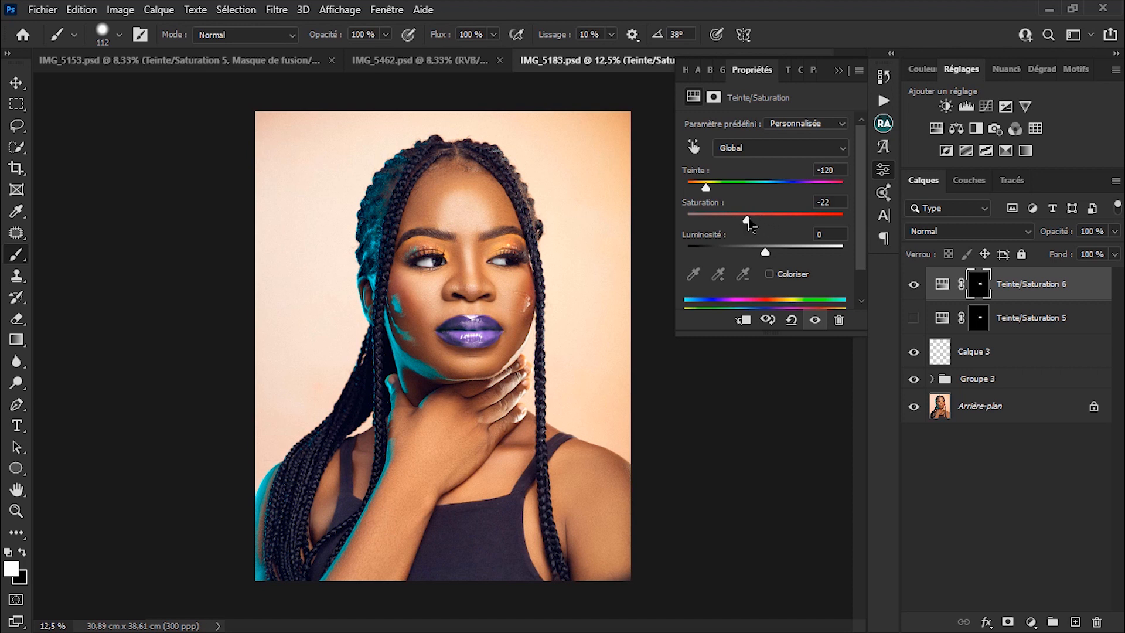
{"action": "left_click", "coordinate": [913, 284]}
{"action": "left_click", "coordinate": [913, 285]}
{"action": "left_click", "coordinate": [912, 285]}
{"action": "left_click", "coordinate": [912, 285]}
{"action": "left_click", "coordinate": [912, 287]}
{"action": "left_click", "coordinate": [912, 289]}
{"action": "left_click", "coordinate": [913, 287]}
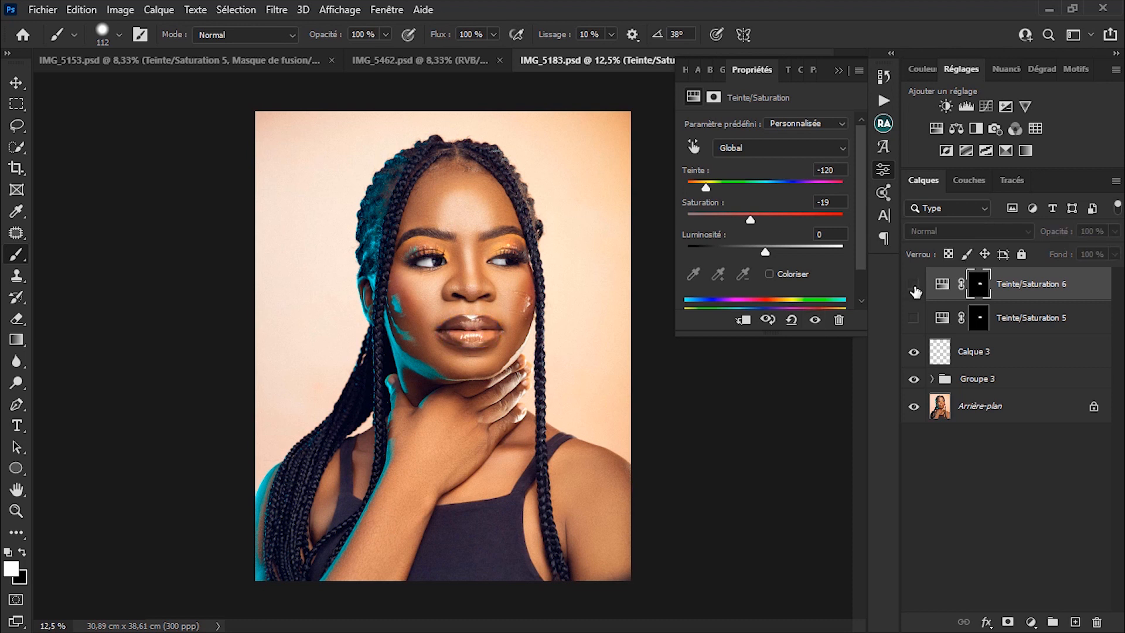
{"action": "left_click", "coordinate": [915, 289]}
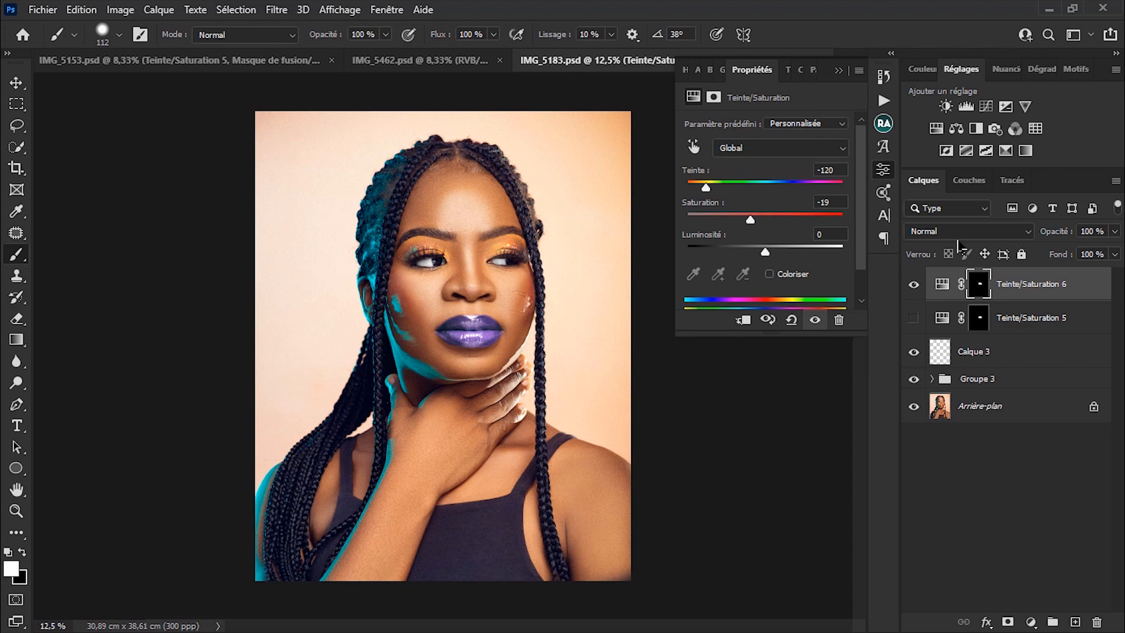
Step: Paint white on the second adjustment's mask over the upper eyelid on the image's left side to recolour the eyeshadow
{"action": "left_click", "coordinate": [463, 243]}
{"action": "left_click", "coordinate": [437, 254]}
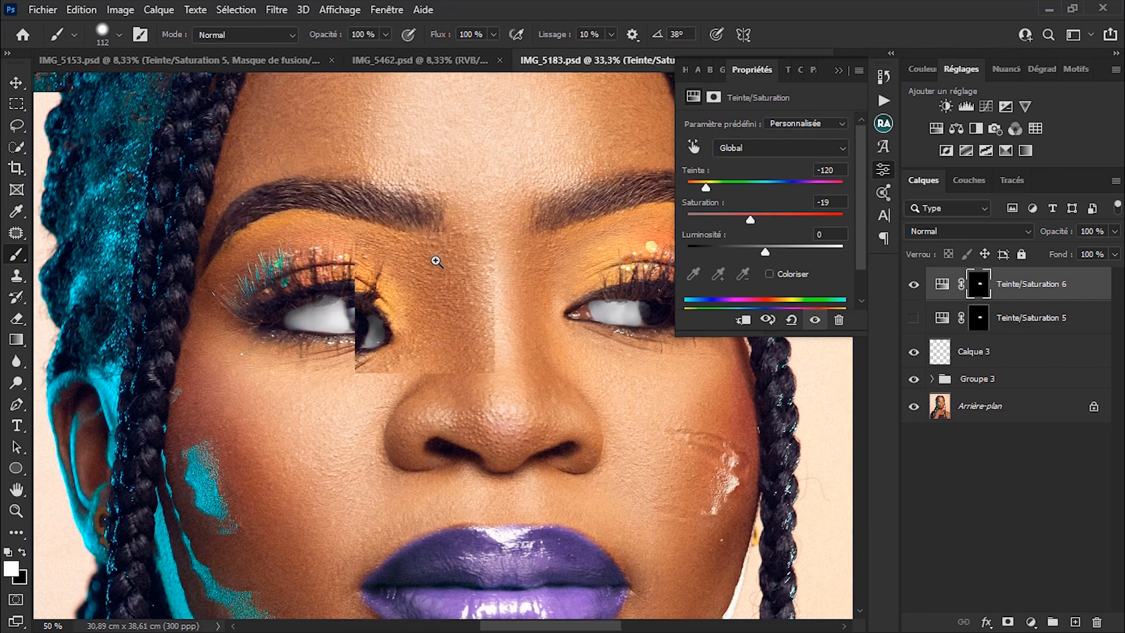
{"action": "left_click_drag", "start_coordinate": [437, 253], "coordinate": [300, 272]}
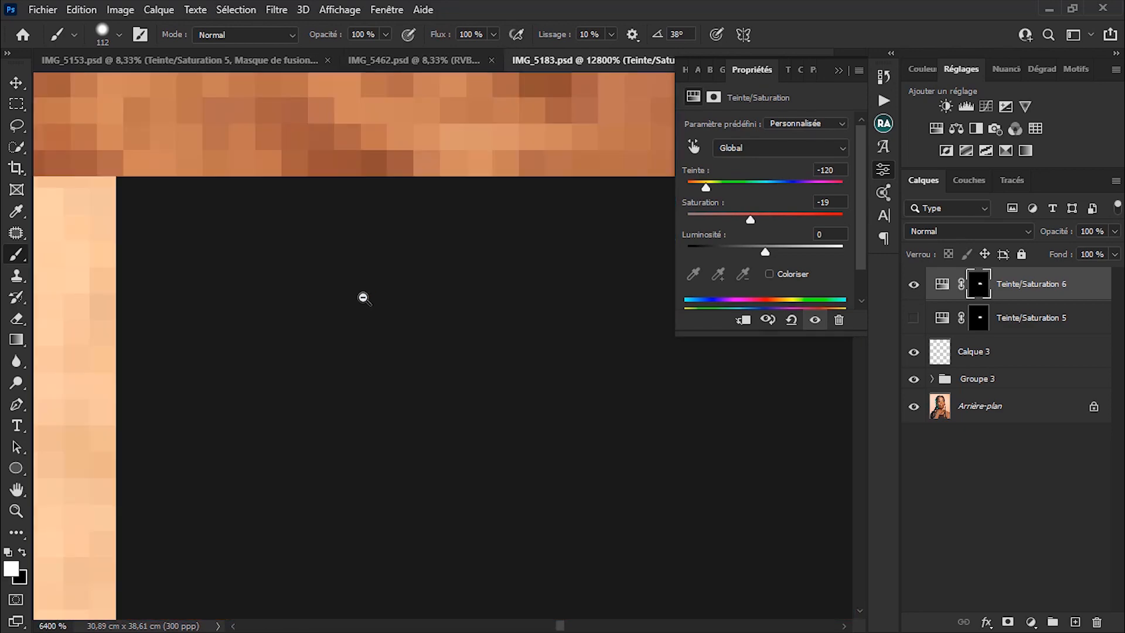
{"action": "scroll", "coordinate": [364, 296], "scroll_direction": "down", "scroll_amount": 6}
{"action": "scroll", "coordinate": [381, 306], "scroll_direction": "down", "scroll_amount": 9}
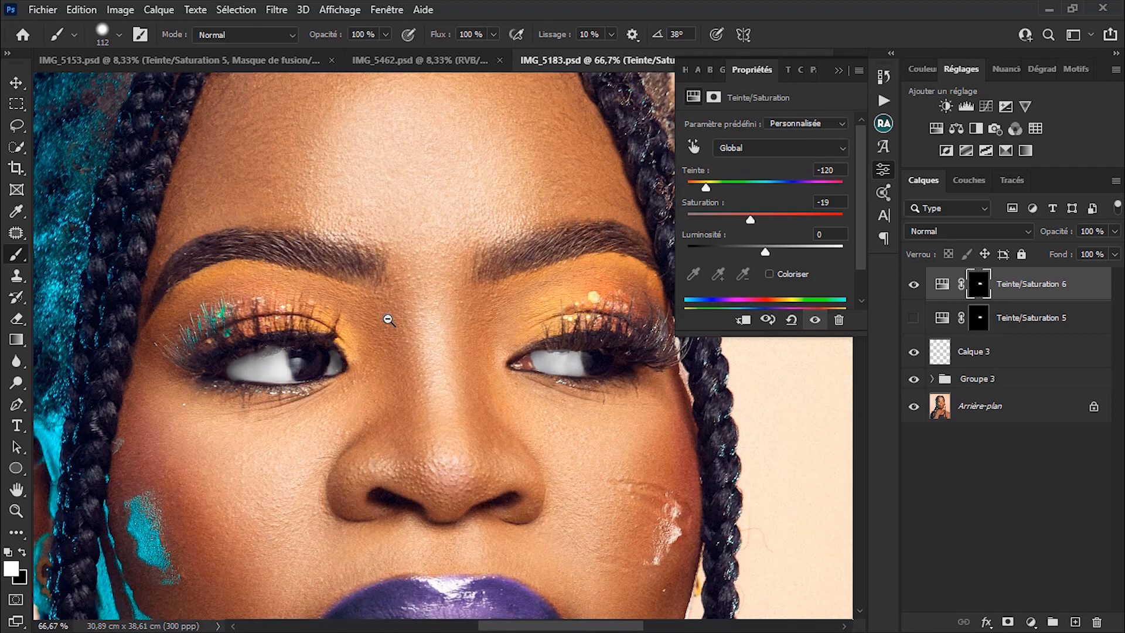
{"action": "scroll", "coordinate": [339, 302], "scroll_direction": "up", "scroll_amount": 1}
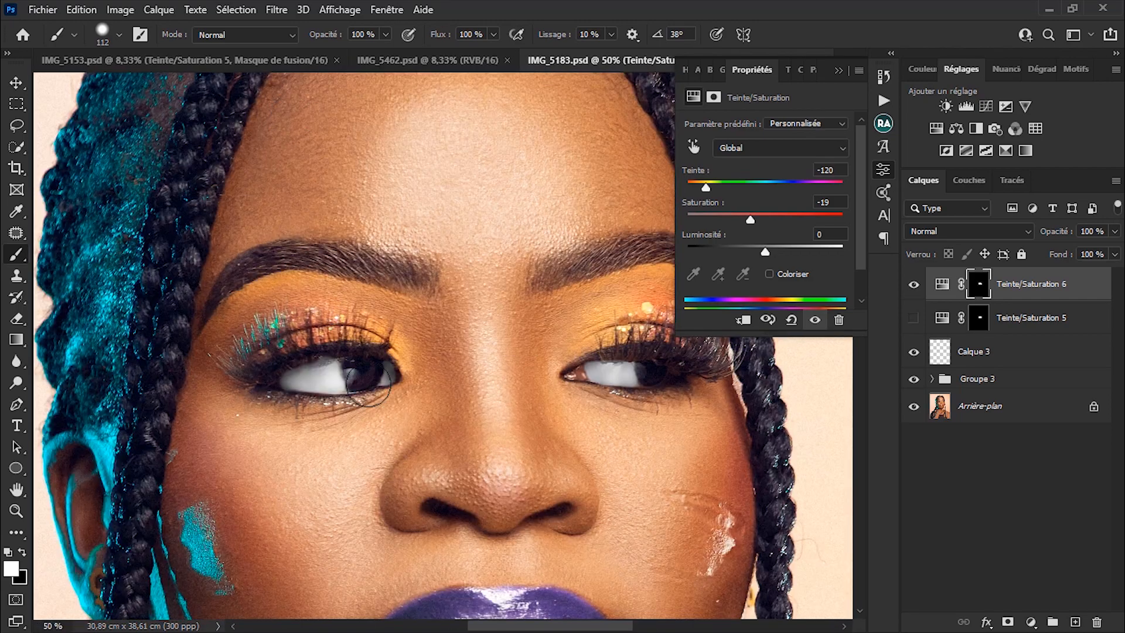
{"action": "left_click", "coordinate": [243, 313]}
{"action": "mouse_move", "coordinate": [288, 297]}
{"action": "left_mouse_down"}
{"action": "mouse_move", "coordinate": [397, 316]}
{"action": "mouse_move", "coordinate": [286, 293]}
{"action": "mouse_move", "coordinate": [212, 356]}
{"action": "mouse_move", "coordinate": [224, 335]}
{"action": "mouse_move", "coordinate": [282, 308]}
{"action": "mouse_move", "coordinate": [402, 322]}
{"action": "mouse_move", "coordinate": [314, 294]}
{"action": "mouse_move", "coordinate": [261, 300]}
{"action": "mouse_move", "coordinate": [287, 291]}
{"action": "mouse_move", "coordinate": [389, 322]}
{"action": "left_mouse_up"}
Step: Soften the 112 px brush and extend the mask painting to the inner corner, lash line and outer corner of the same eyelid
{"action": "right_click", "coordinate": [460, 337]}
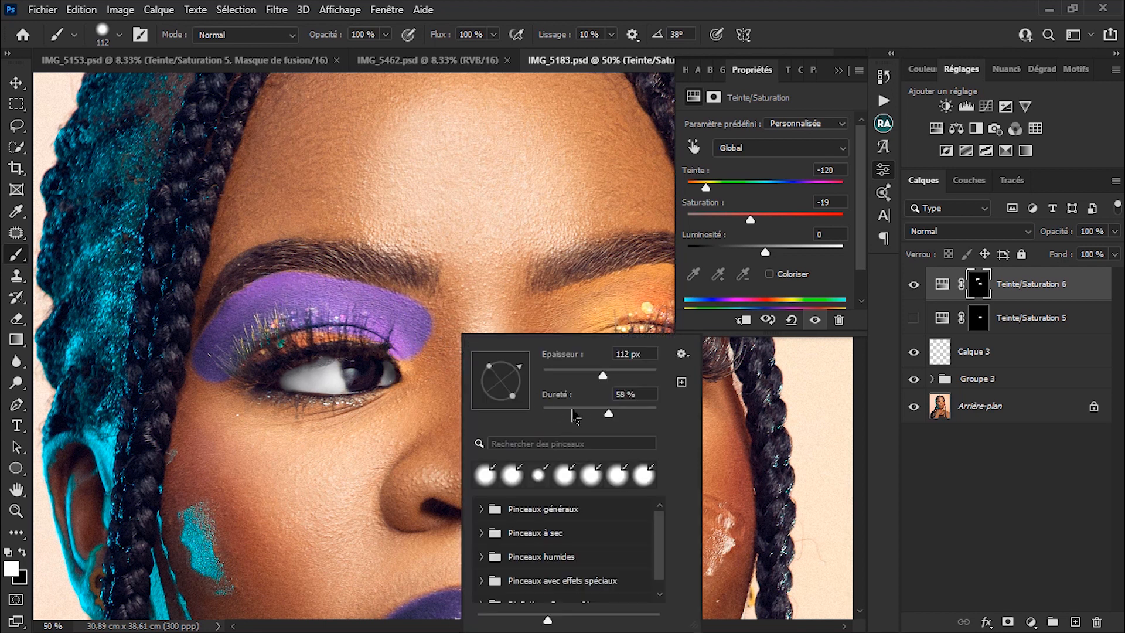
{"action": "left_click_drag", "start_coordinate": [580, 417], "coordinate": [560, 417]}
{"action": "left_click", "coordinate": [398, 323]}
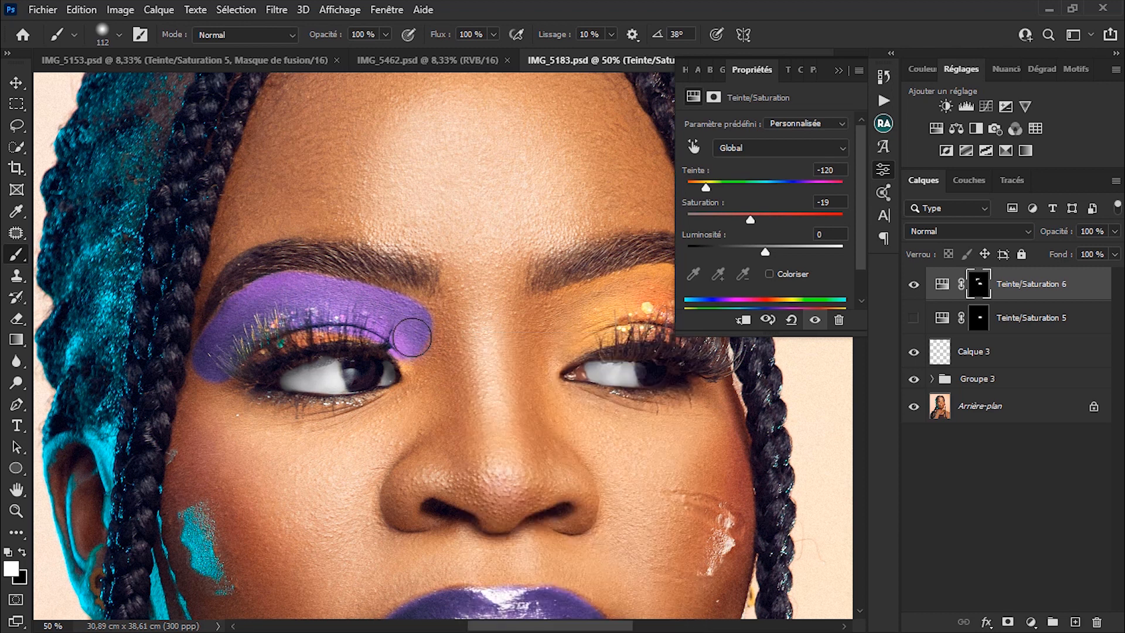
{"action": "mouse_move", "coordinate": [402, 322]}
{"action": "left_mouse_down"}
{"action": "mouse_move", "coordinate": [425, 343]}
{"action": "mouse_move", "coordinate": [413, 316]}
{"action": "left_mouse_up"}
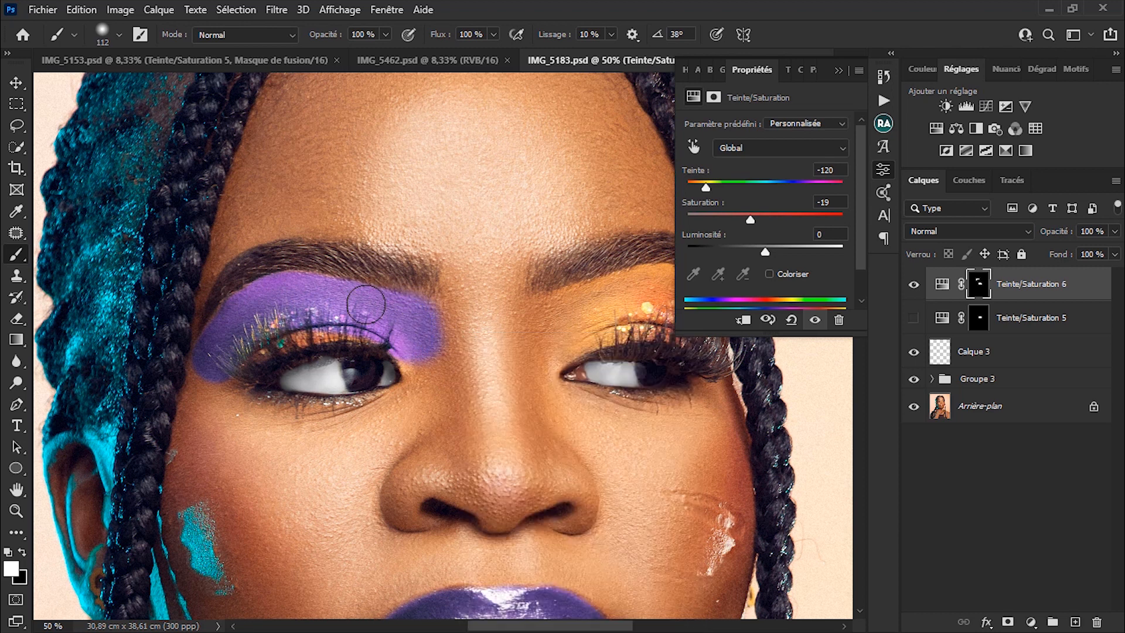
{"action": "mouse_move", "coordinate": [209, 379]}
{"action": "left_mouse_down"}
{"action": "mouse_move", "coordinate": [226, 347]}
{"action": "mouse_move", "coordinate": [225, 366]}
{"action": "mouse_move", "coordinate": [232, 357]}
{"action": "mouse_move", "coordinate": [209, 373]}
{"action": "mouse_move", "coordinate": [256, 332]}
{"action": "mouse_move", "coordinate": [266, 344]}
{"action": "mouse_move", "coordinate": [351, 313]}
{"action": "mouse_move", "coordinate": [297, 323]}
{"action": "mouse_move", "coordinate": [422, 341]}
{"action": "mouse_move", "coordinate": [408, 323]}
{"action": "left_mouse_up"}
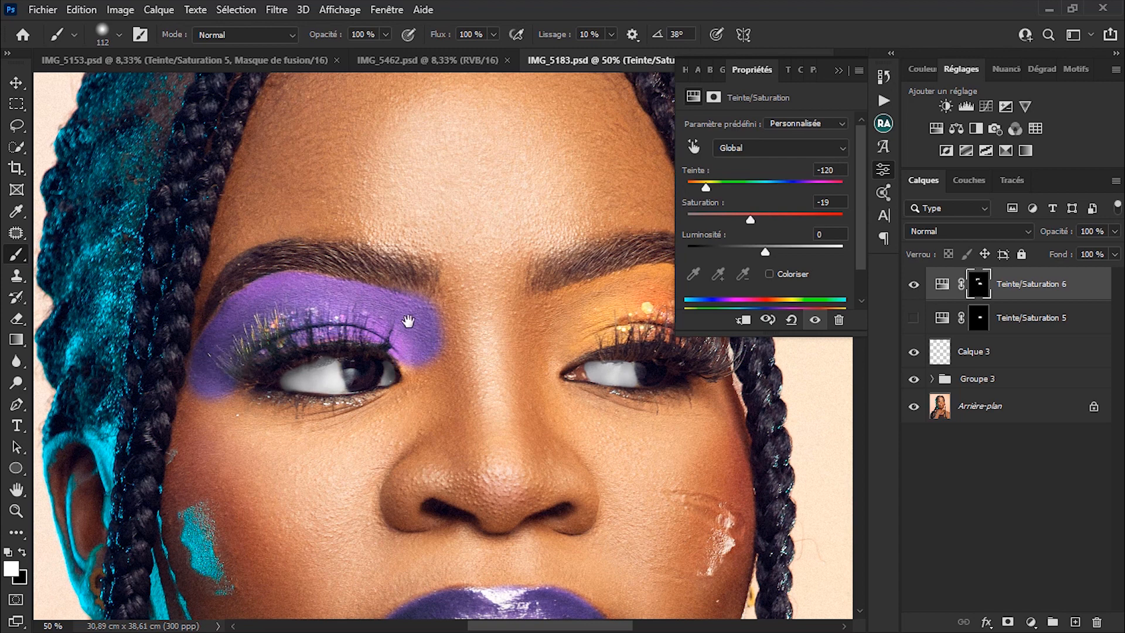
Step: Enlarge the brush to 244 px and paint white on the mask over both cheeks to recolour them
{"action": "key", "text": "ctrl+minus"}
{"action": "key", "text": "ctrl+minus"}
{"action": "key", "text": "ctrl+minus"}
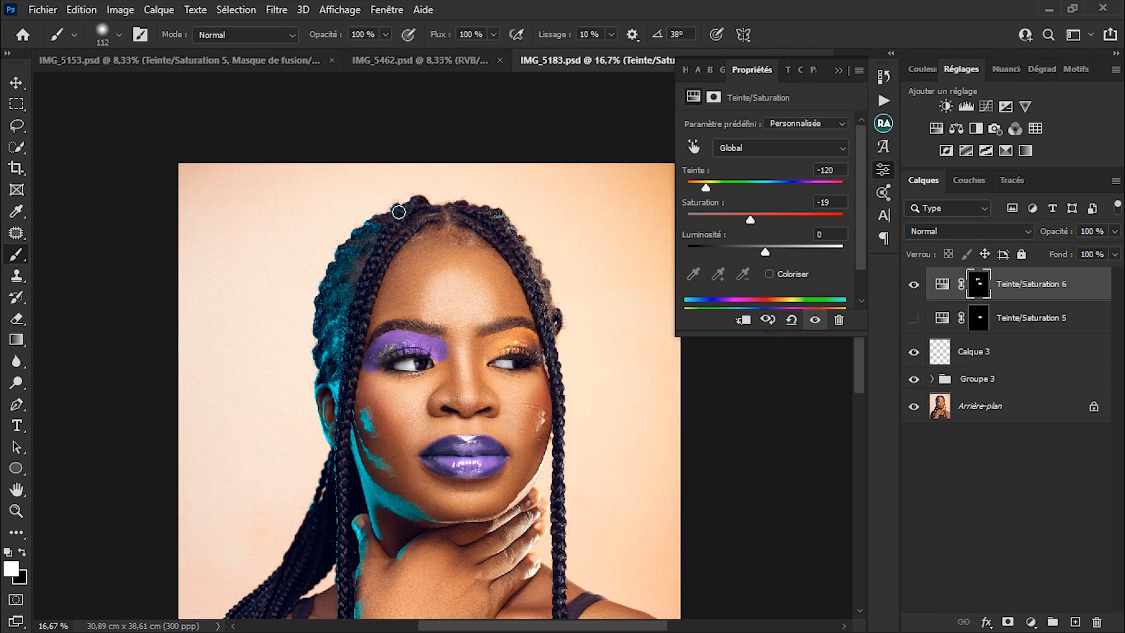
{"action": "left_click", "coordinate": [505, 403]}
{"action": "key", "text": "ctrl+z"}
{"action": "key", "text": "alt"}
{"action": "mouse_move", "coordinate": [375, 410]}
{"action": "left_mouse_down"}
{"action": "mouse_move", "coordinate": [404, 413]}
{"action": "mouse_move", "coordinate": [371, 407]}
{"action": "mouse_move", "coordinate": [375, 391]}
{"action": "mouse_move", "coordinate": [391, 465]}
{"action": "mouse_move", "coordinate": [410, 482]}
{"action": "left_mouse_up"}
{"action": "left_click_drag", "start_coordinate": [539, 398], "coordinate": [520, 474]}
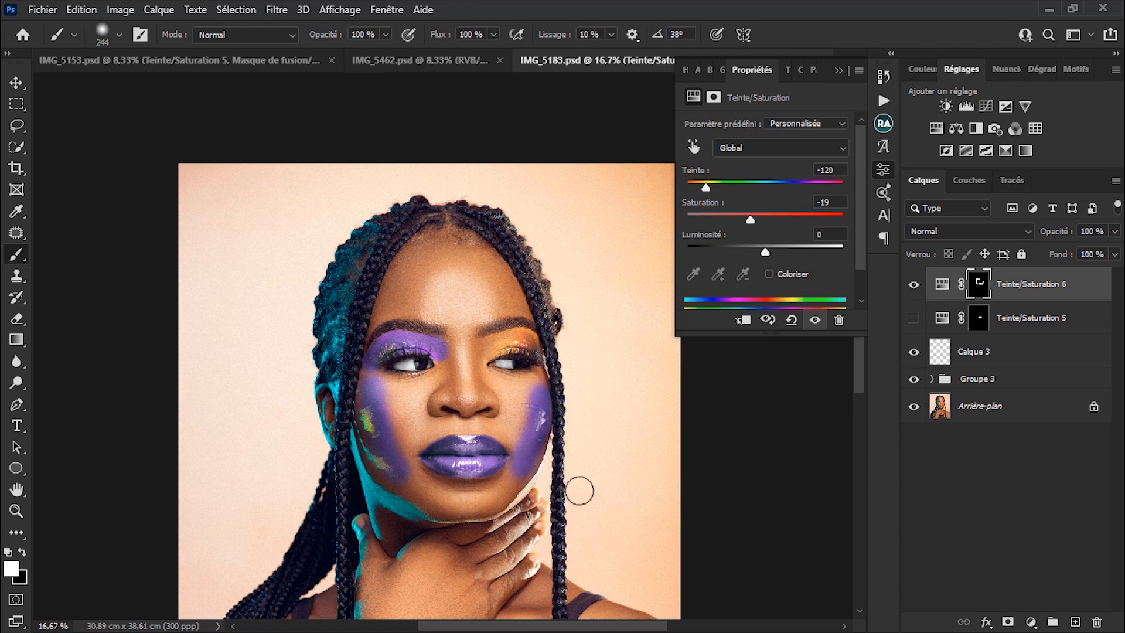
Step: Preview other blending modes such as Obscurcir on the second adjustment layer, keep it at Normal, and view the whole portrait
{"action": "left_click", "coordinate": [940, 232]}
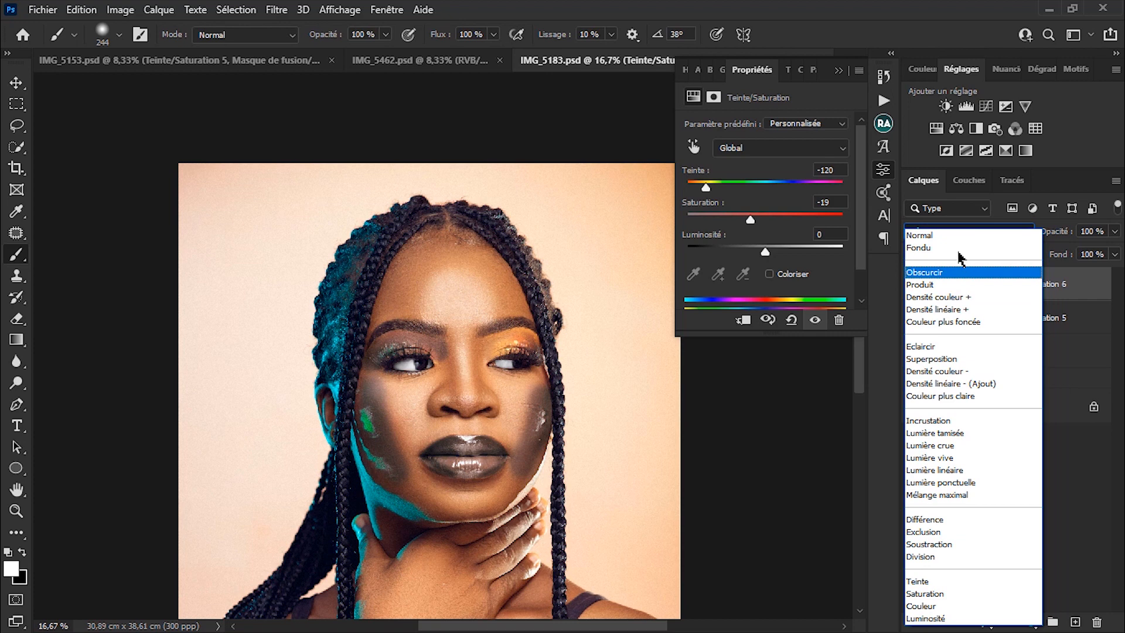
{"action": "left_click", "coordinate": [950, 234]}
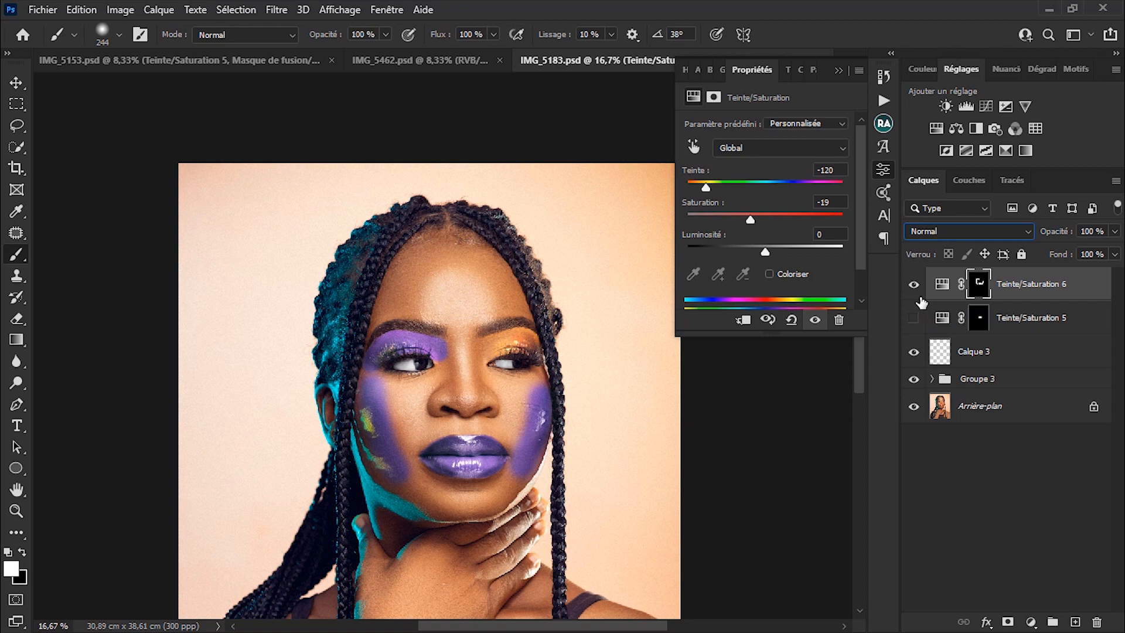
{"action": "left_click", "coordinate": [425, 342], "text": "alt"}
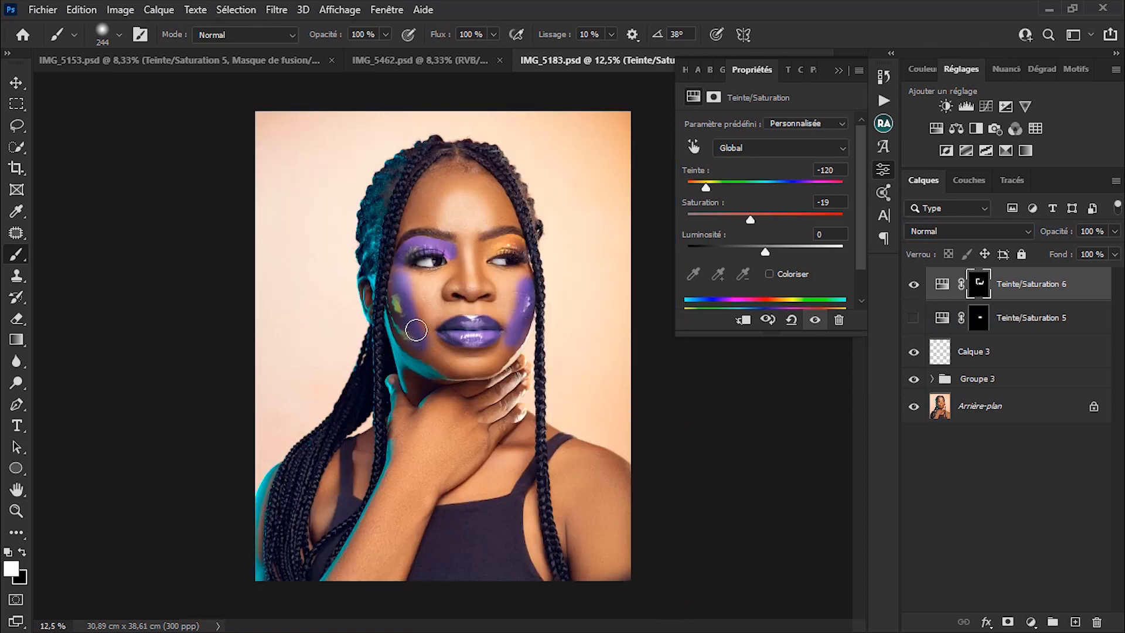